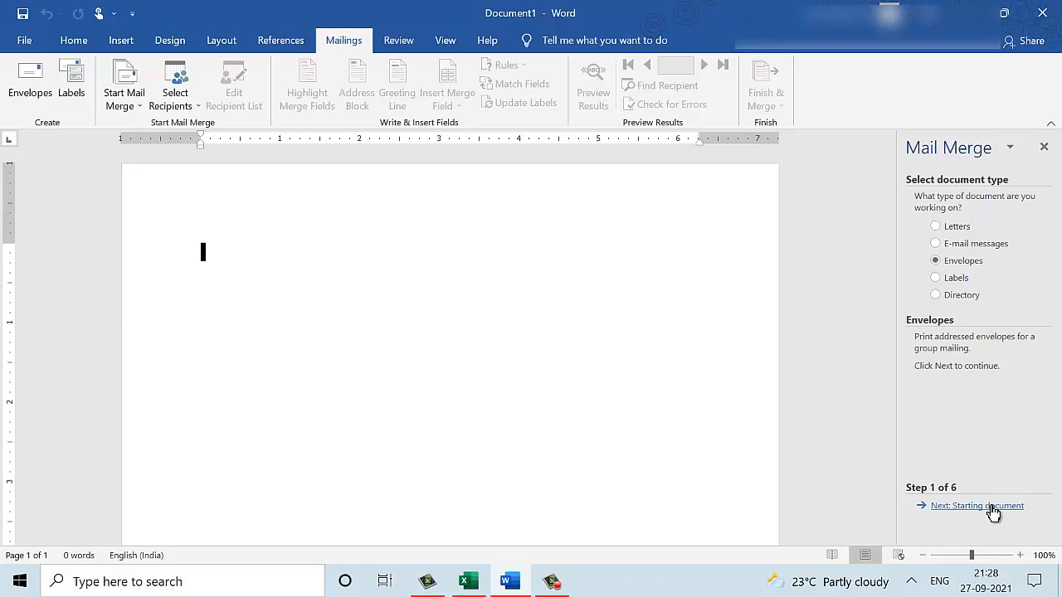
With Envelopes chosen as the document type, continue to the starting document step.
click(990, 513)
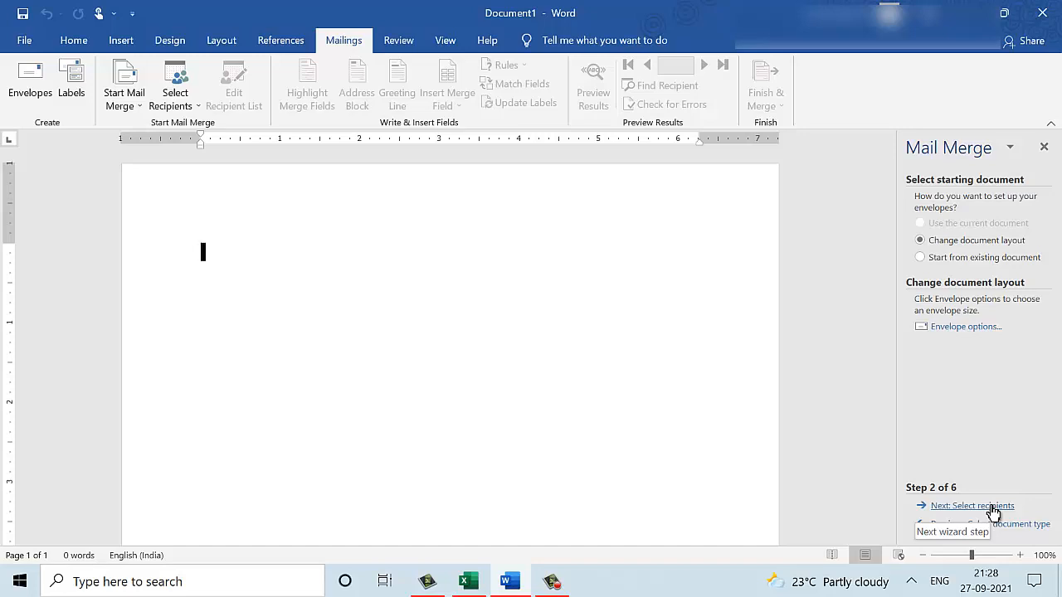
Apply a Size 9 envelope layout to the document and continue to selecting recipients.
click(956, 326)
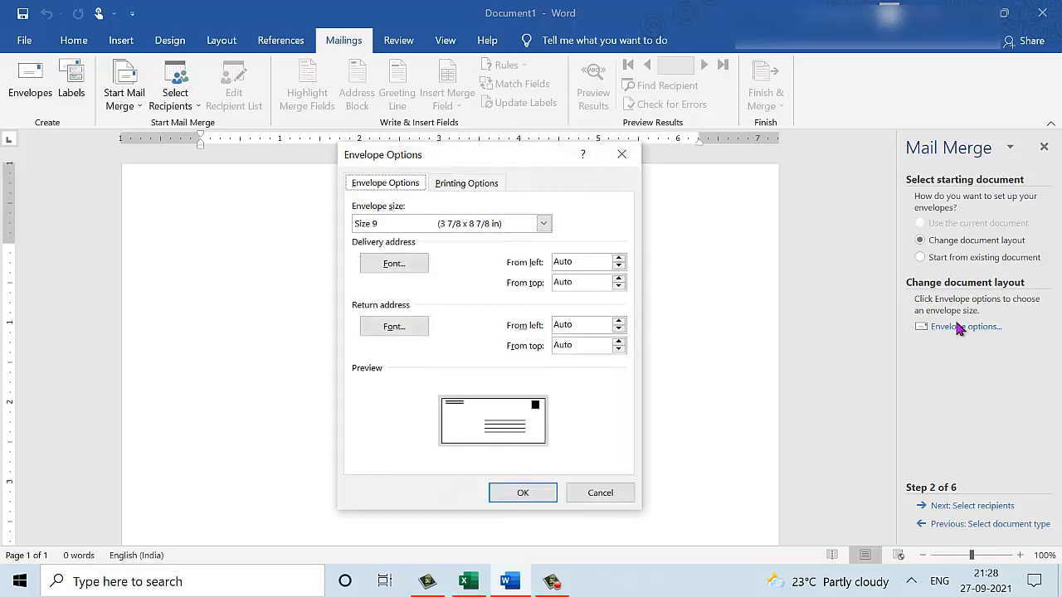
click(511, 226)
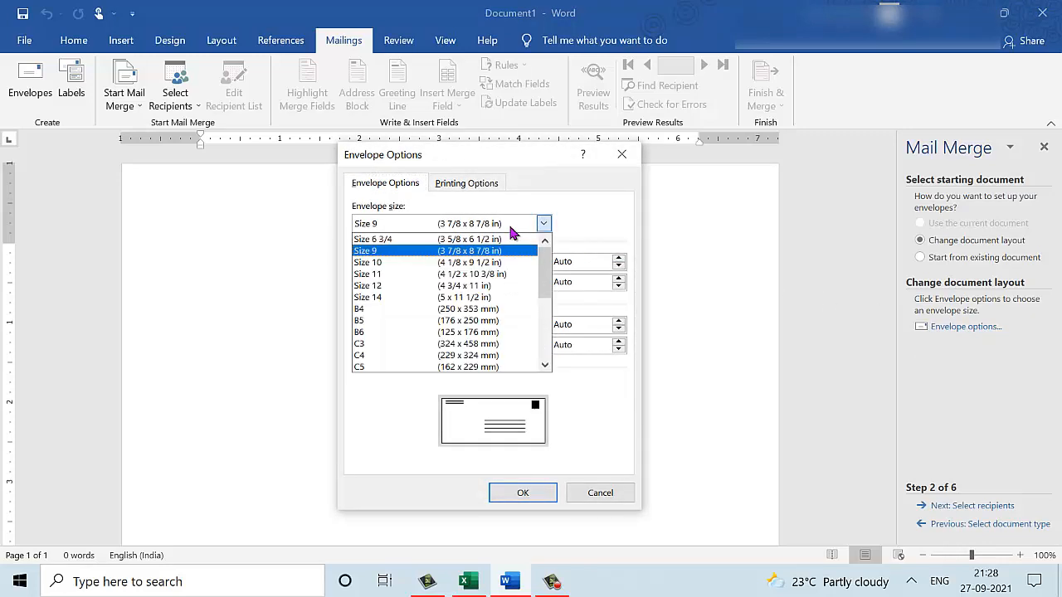
click(461, 253)
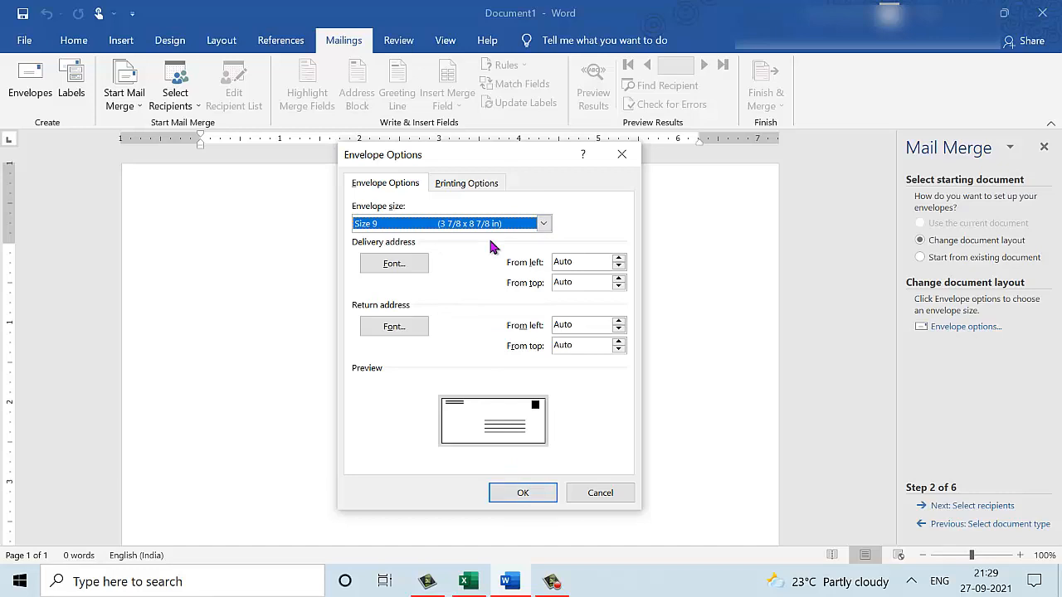
click(522, 492)
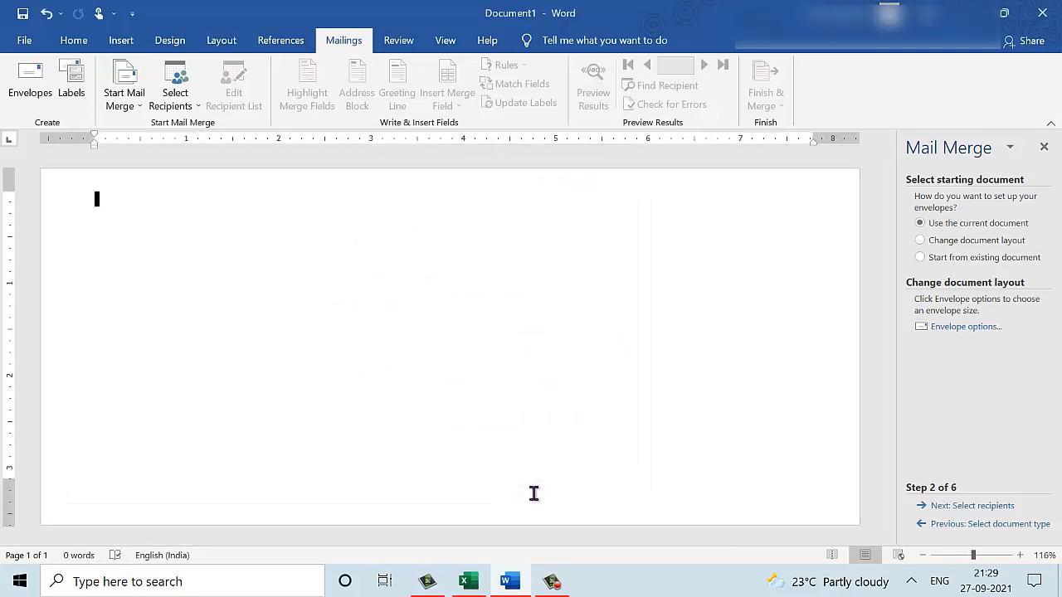
click(973, 506)
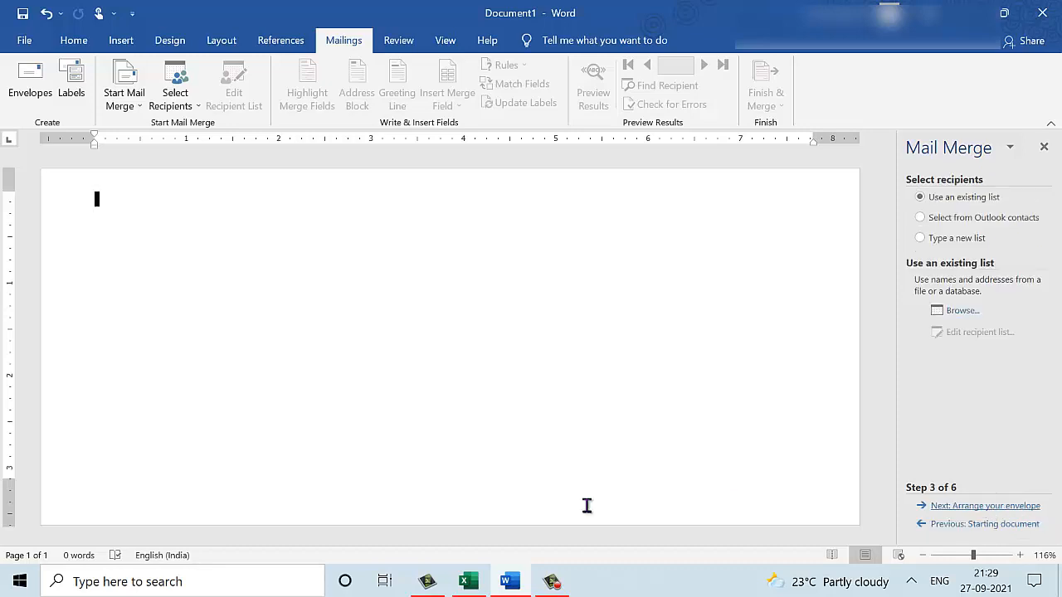
Switch to the Address_List workbook in Excel.
mouse_move(475, 583)
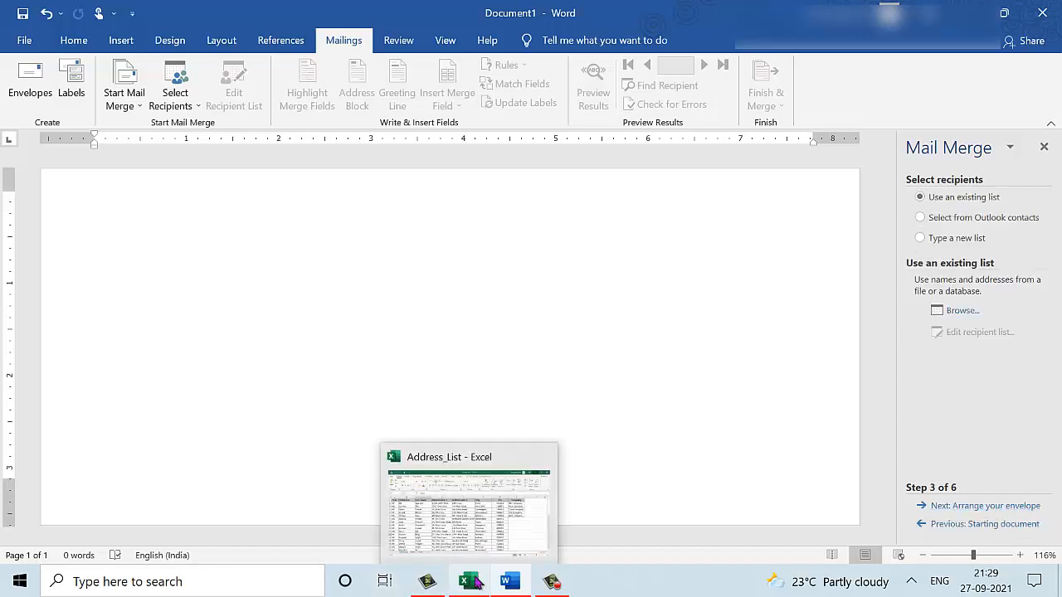
click(469, 502)
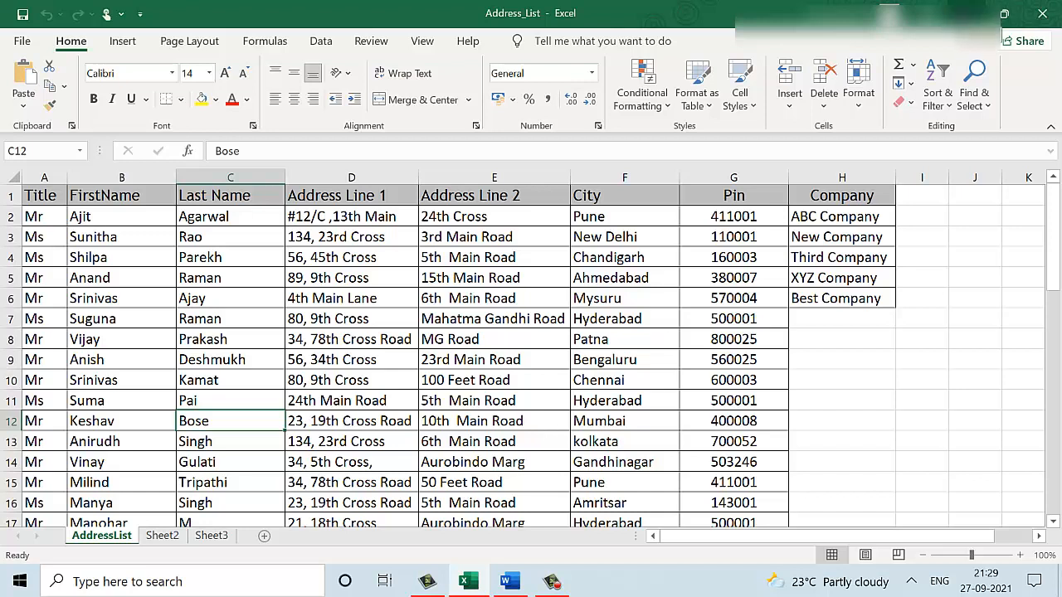
Back in Word, browse to Desktop > Mail Merge and open Address_List as the data source.
click(966, 14)
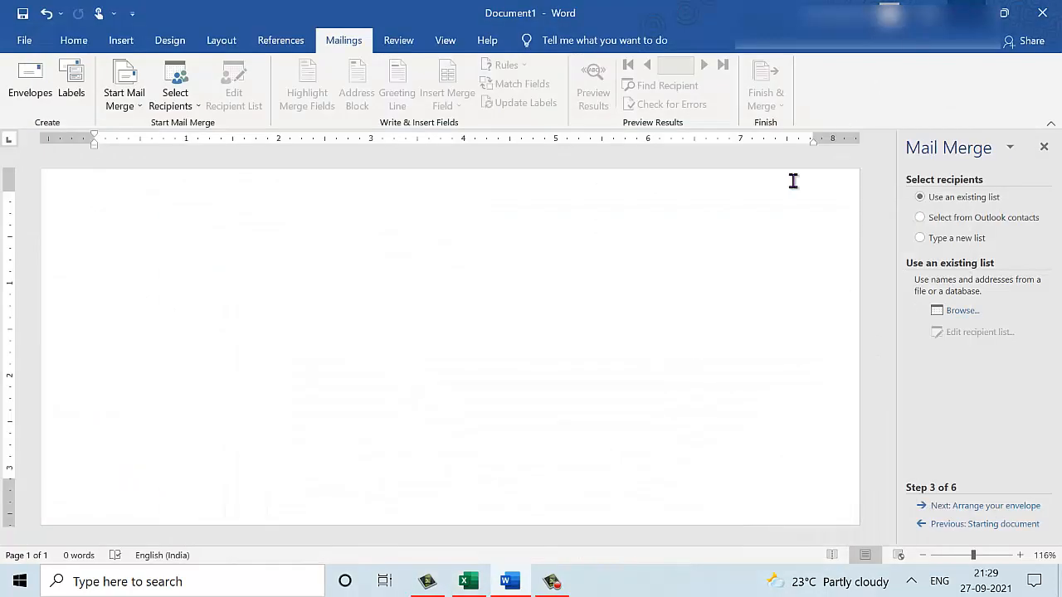
click(972, 312)
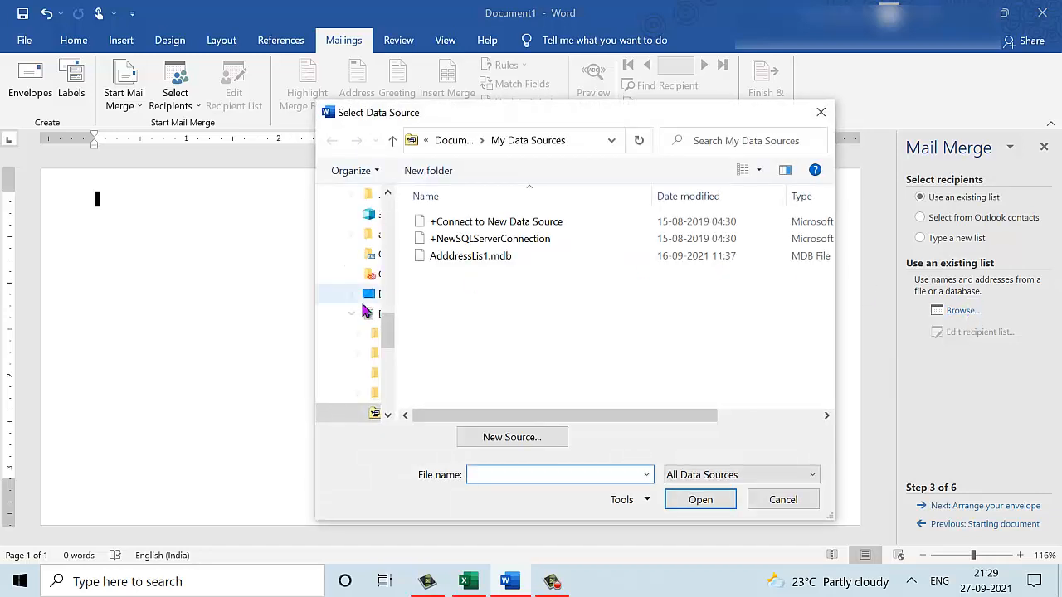
click(385, 219)
click(385, 219)
click(385, 219)
drag(386, 209, 387, 195)
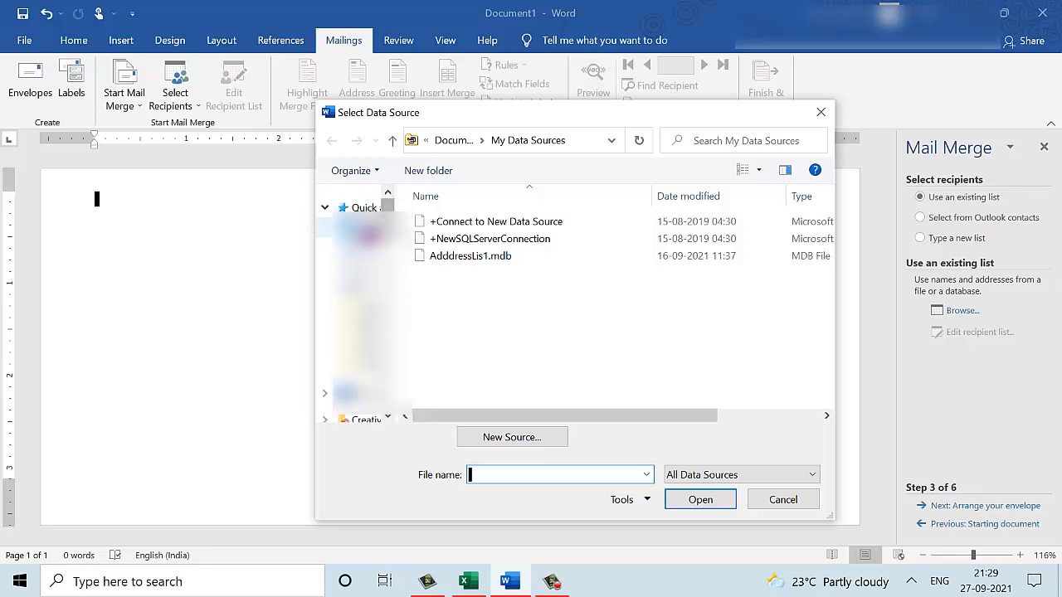
click(363, 228)
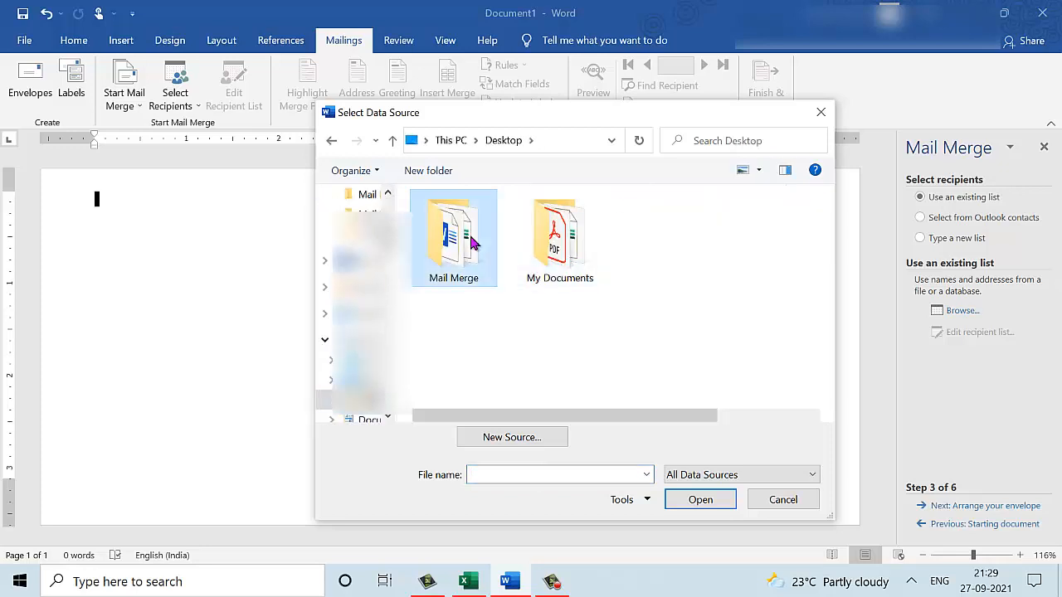
double_click(451, 242)
click(477, 228)
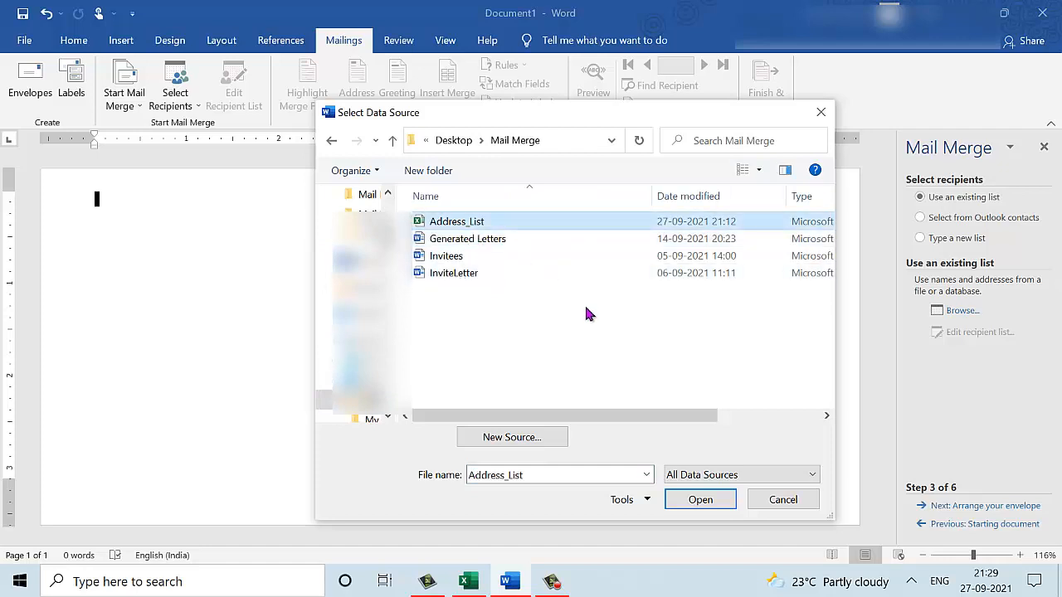
click(705, 499)
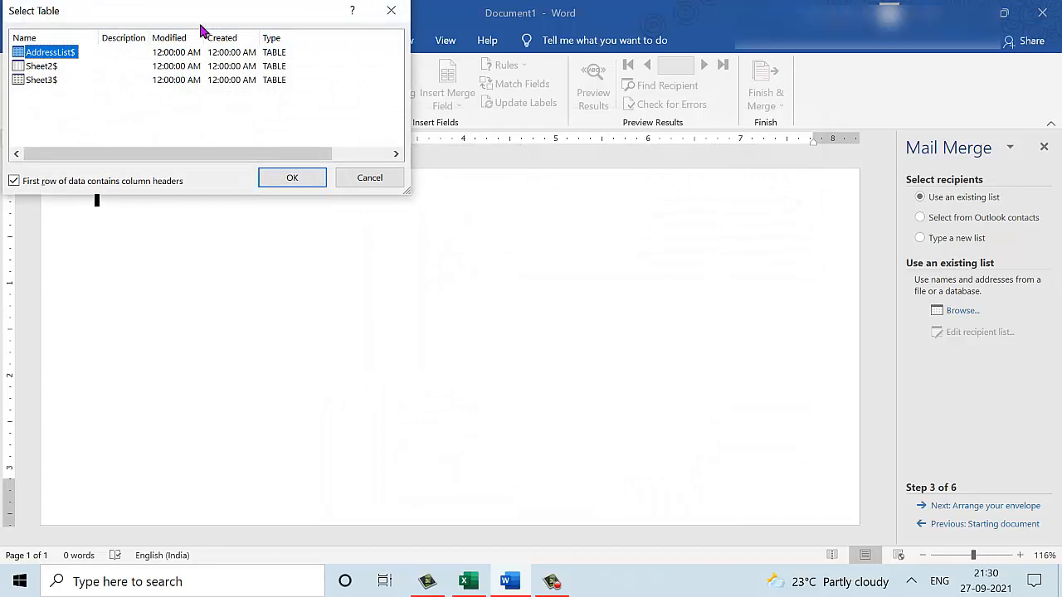
Use the AddressList$ sheet as the recipient table, accept the list, and continue to arranging the envelope.
drag(171, 14, 292, 122)
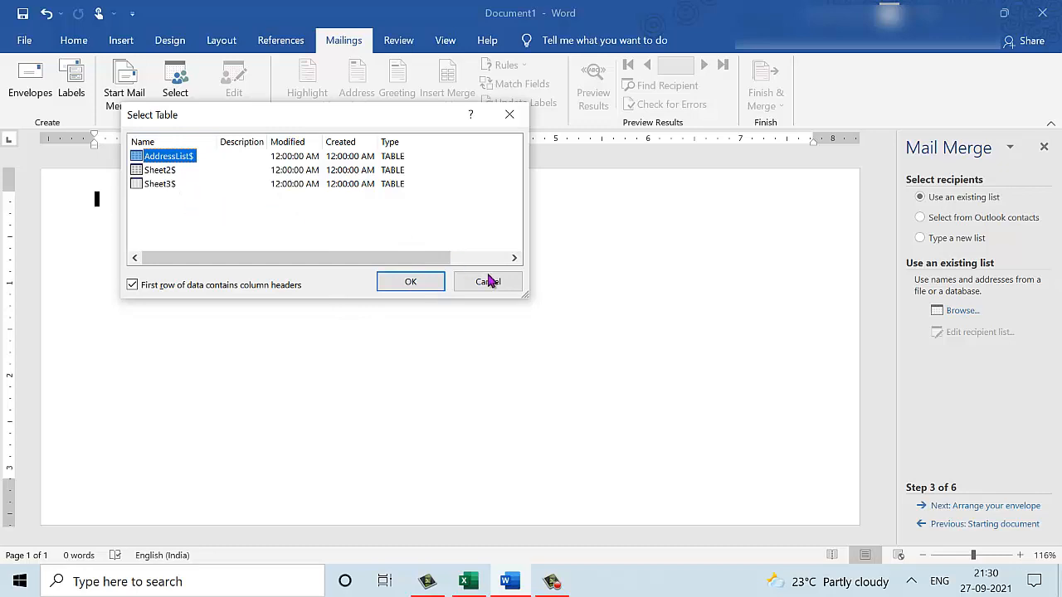
click(415, 283)
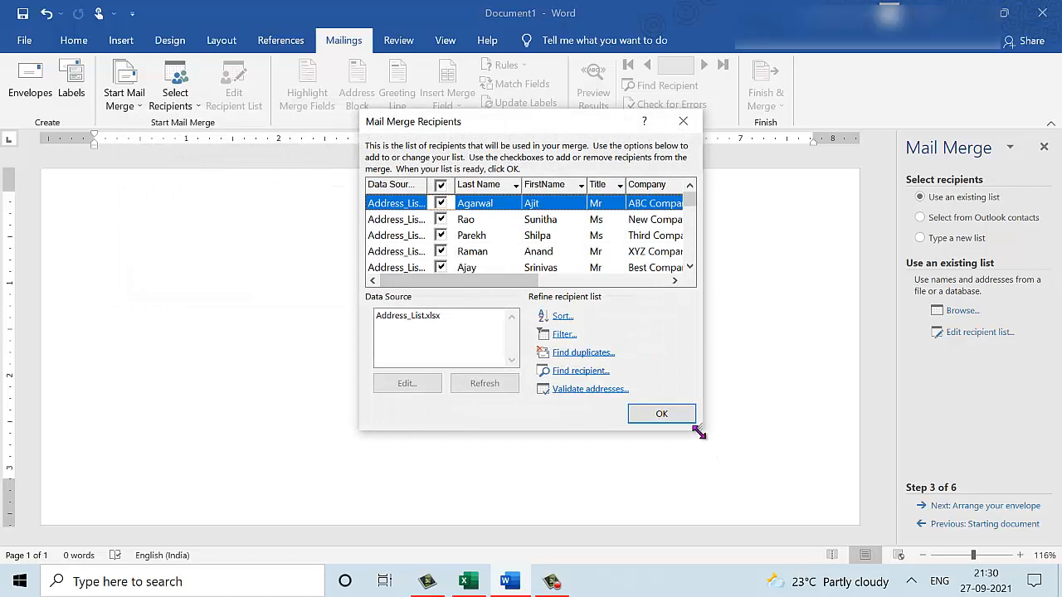
drag(769, 447, 879, 485)
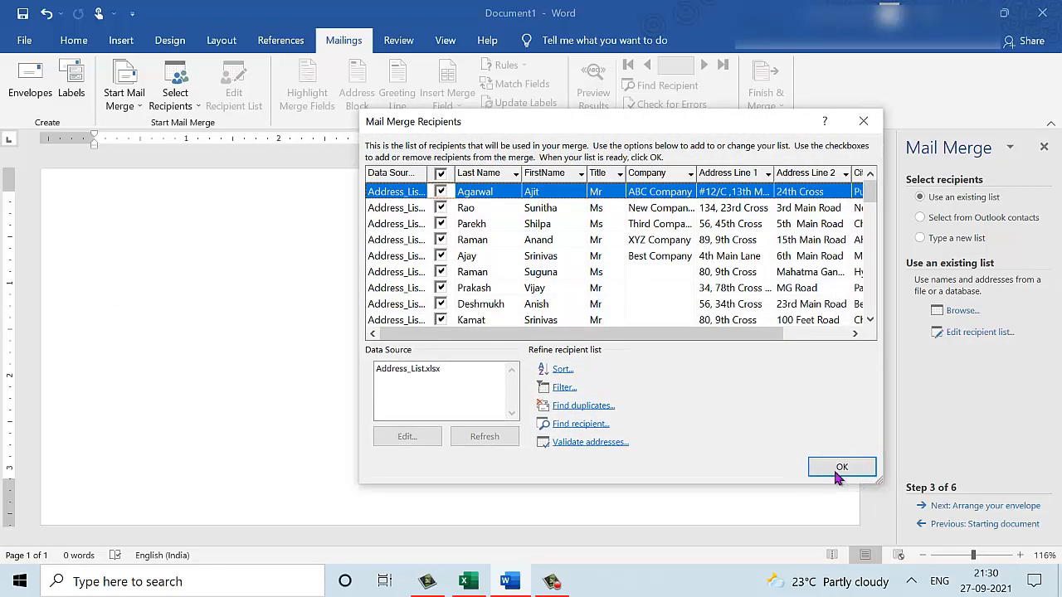
click(844, 466)
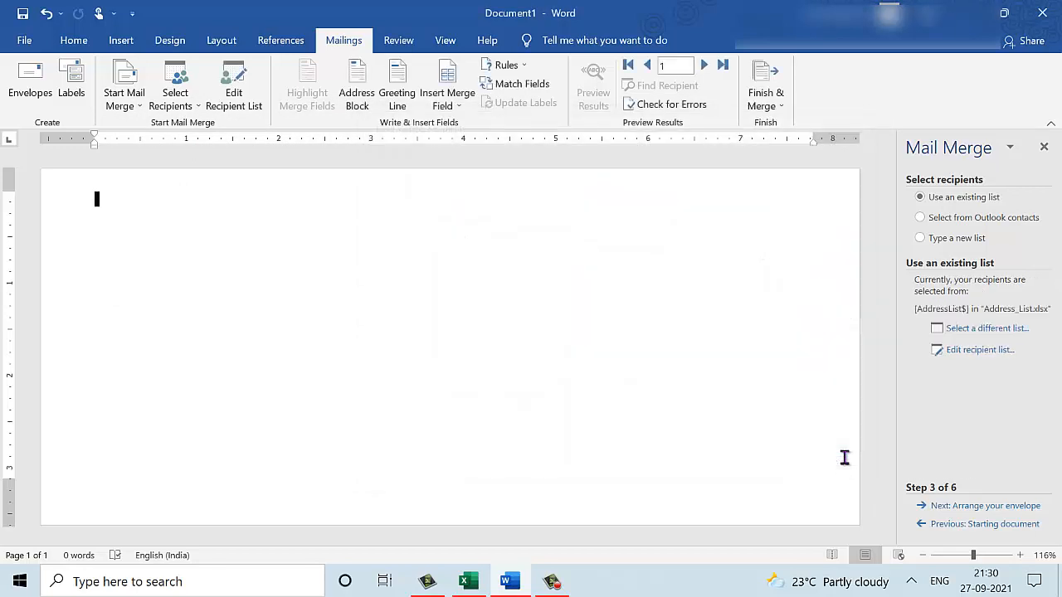
click(1001, 514)
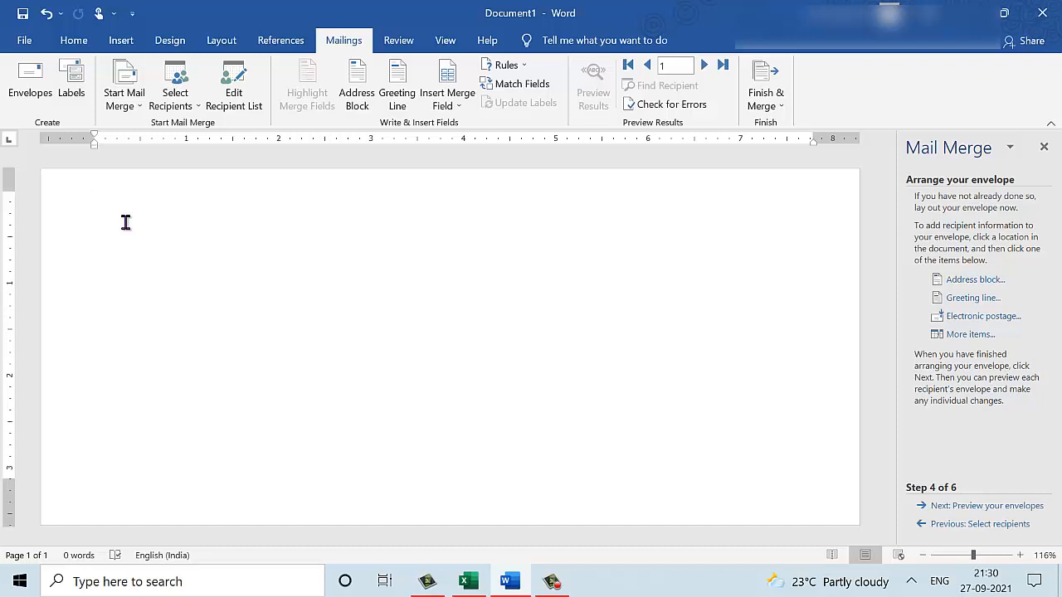
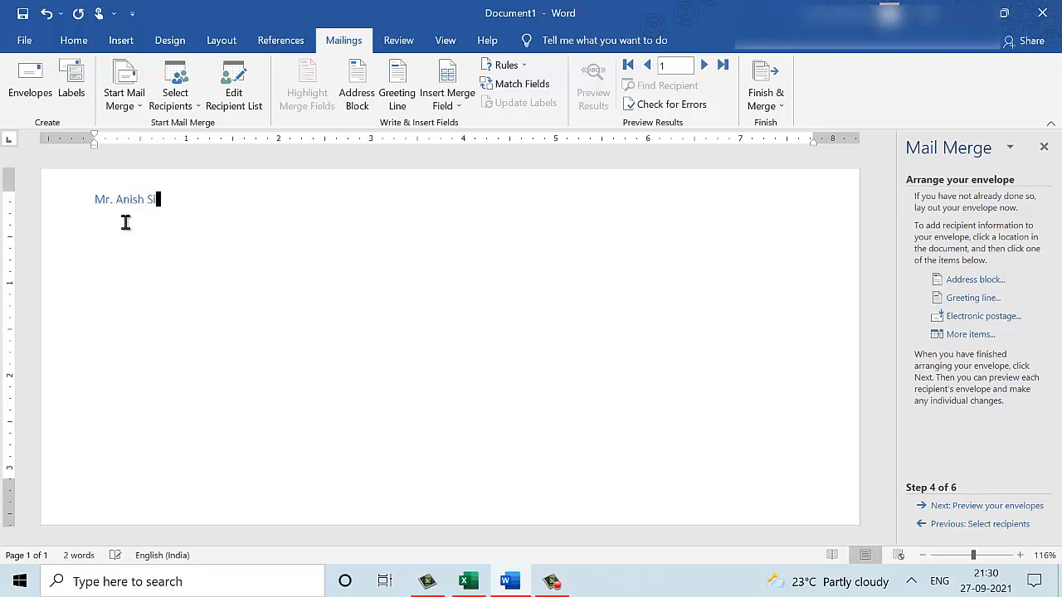
Type the sender's name, street, and area with city and PIN as the return address.
key(Return)
key(Return)
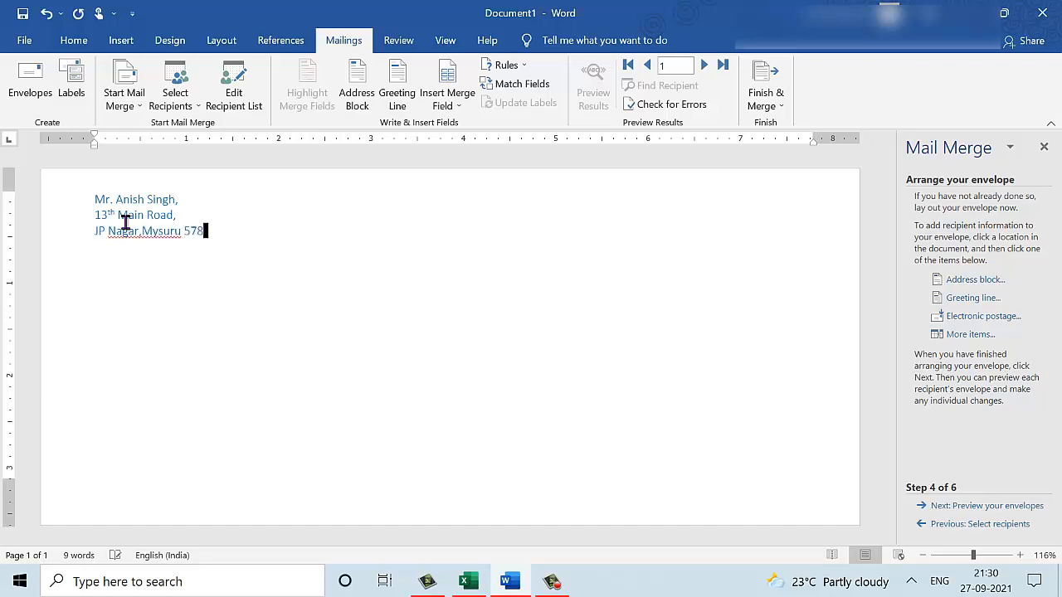
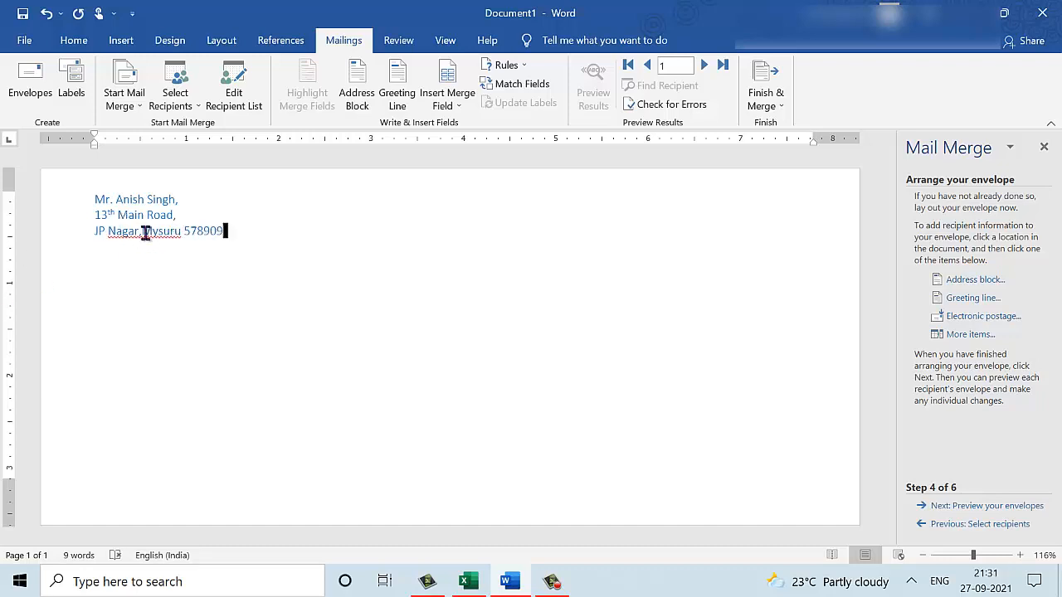
Break the return address so the city and the whole PIN each sit on their own line.
click(142, 232)
key(Return)
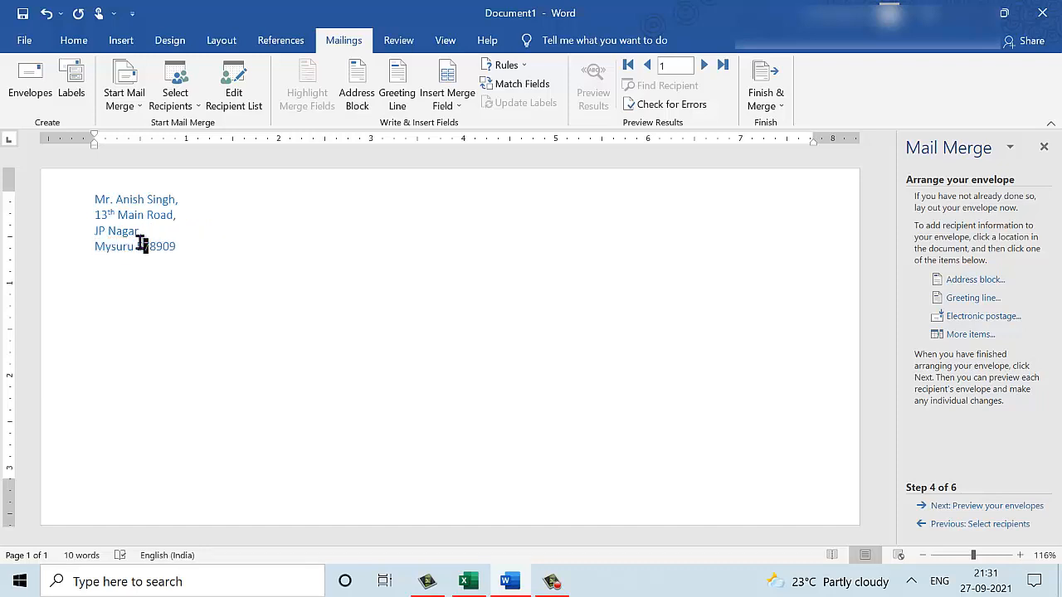
click(139, 246)
key(Return)
key(BackSpace)
key(Left)
key(Return)
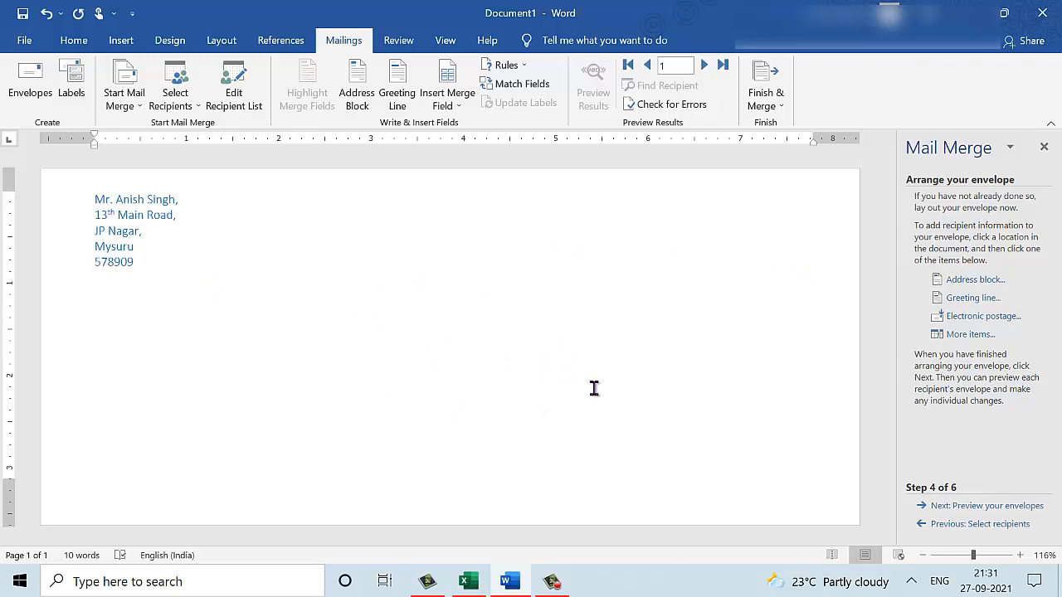
Zoom out to see the whole envelope and place the cursor in the delivery address area.
click(924, 556)
click(926, 558)
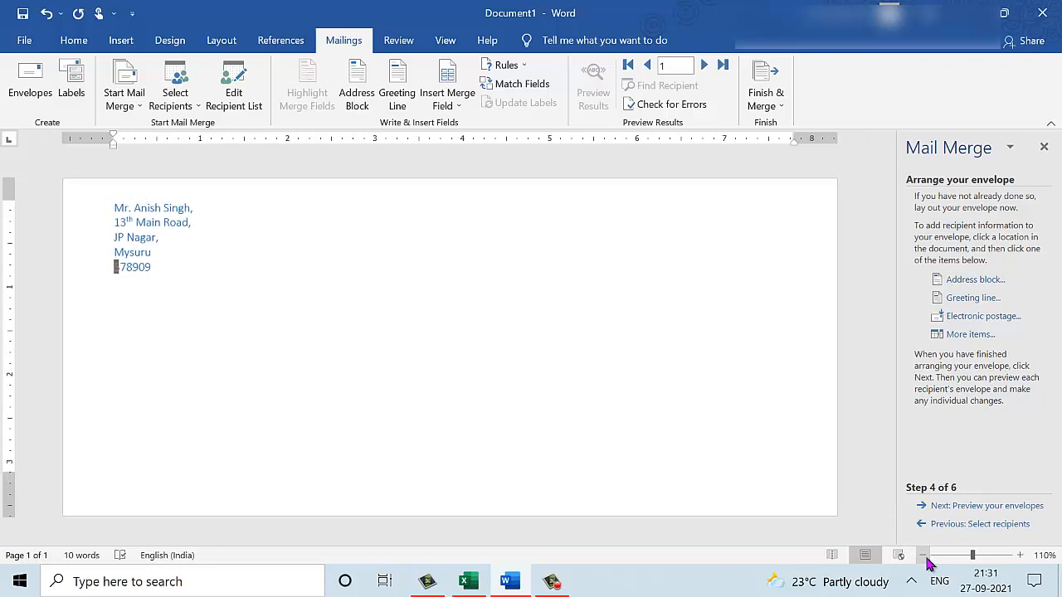
click(926, 559)
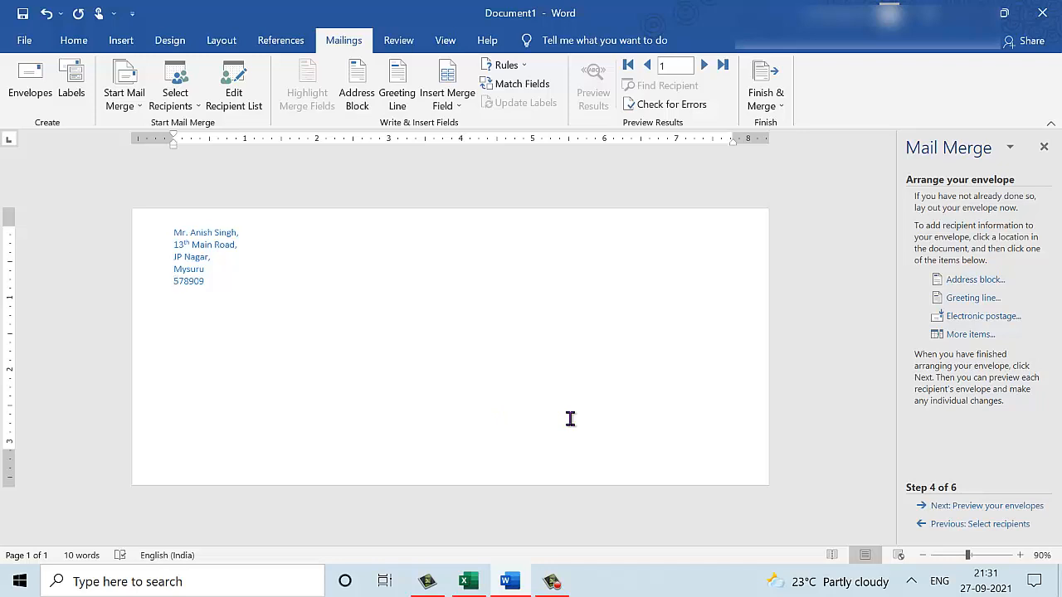
click(487, 408)
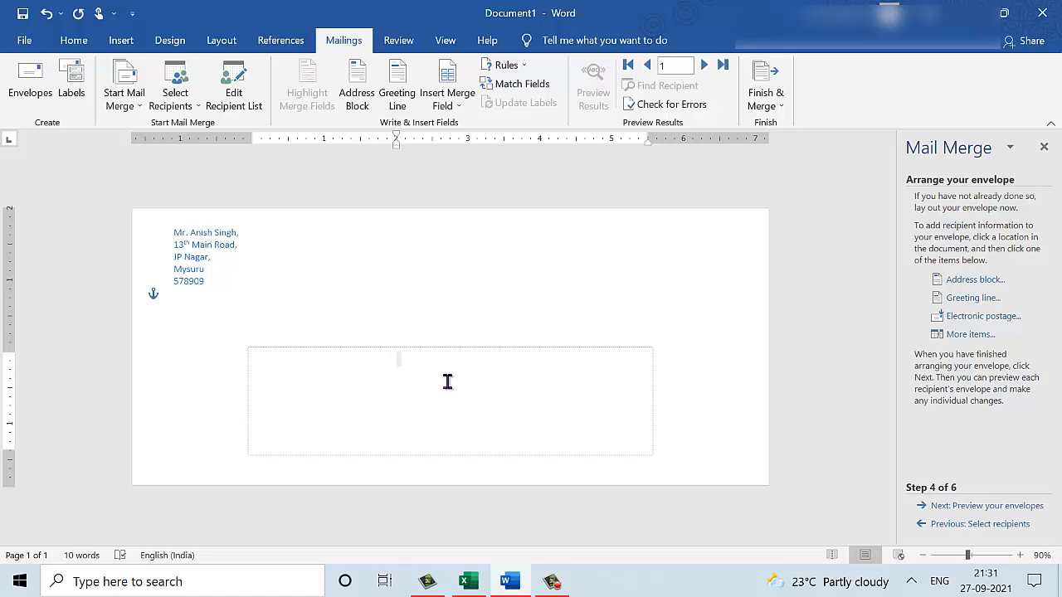
Insert the Title, FirstName, Last_Name, Address_Line_2, City and Pin merge fields.
click(993, 336)
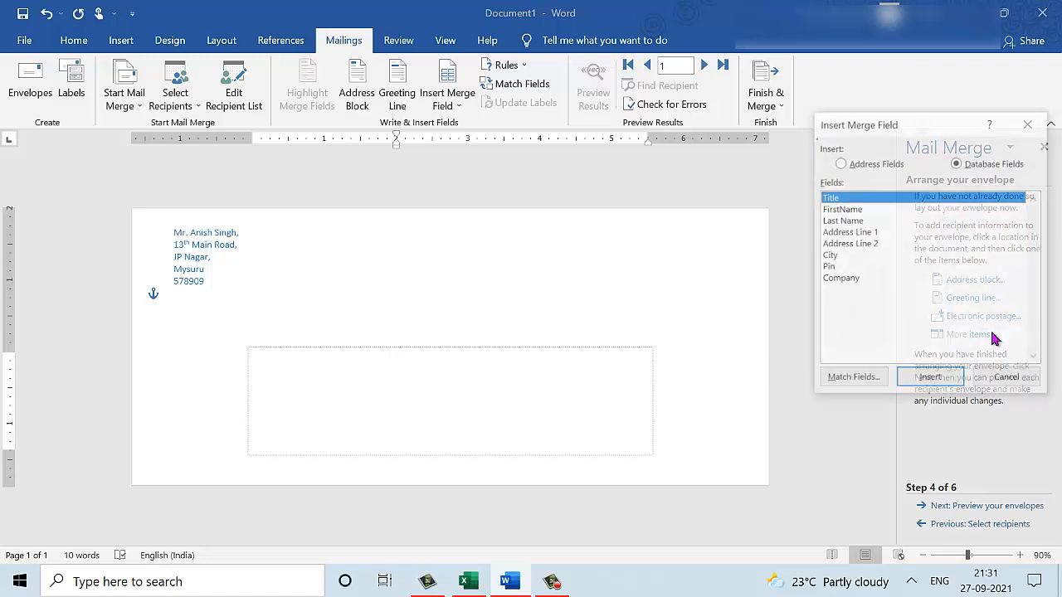
double_click(852, 199)
double_click(850, 209)
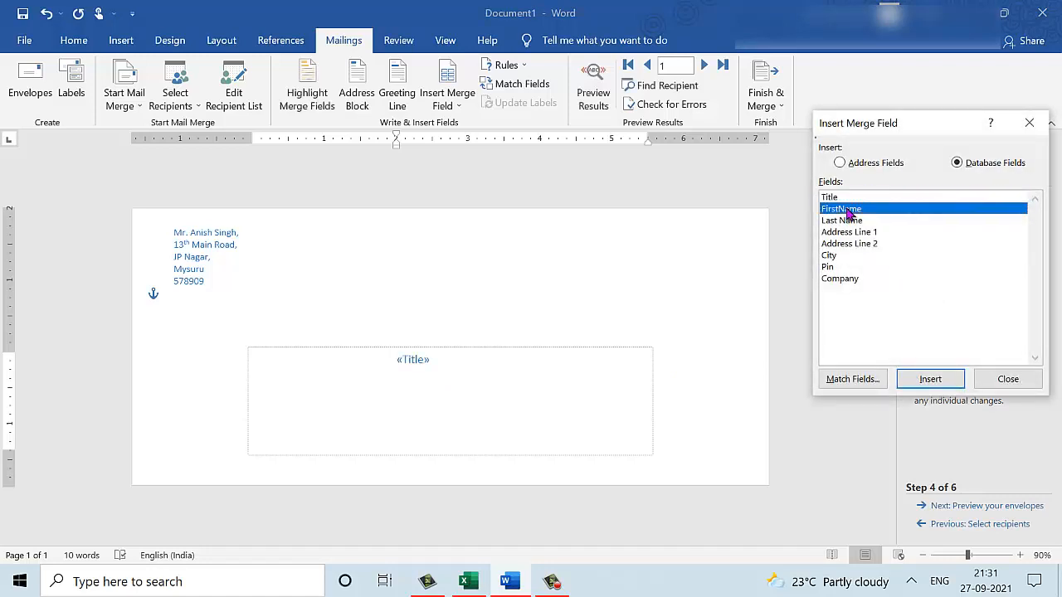
click(848, 223)
double_click(846, 224)
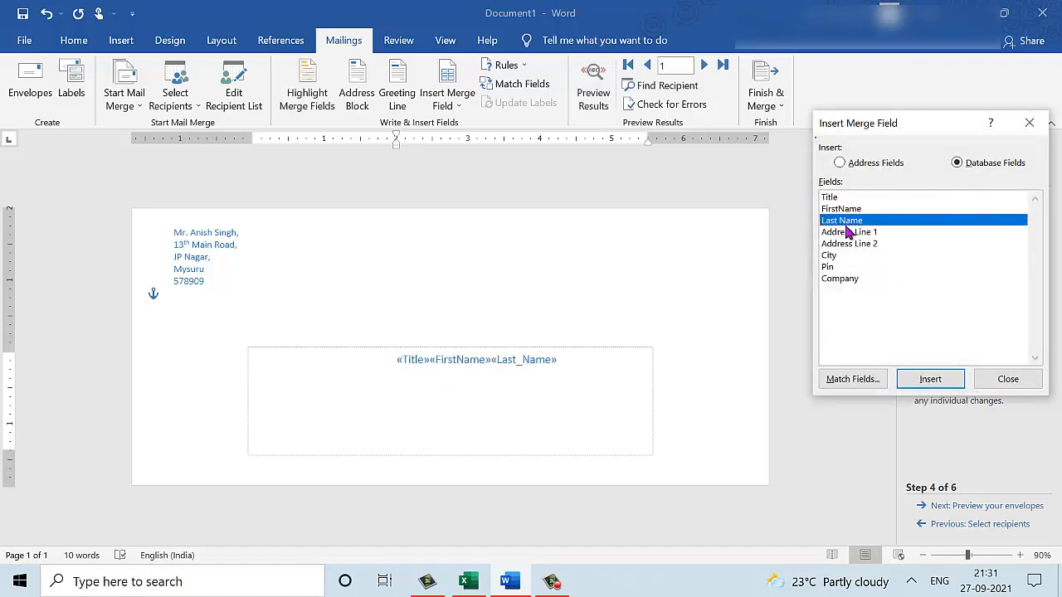
double_click(847, 244)
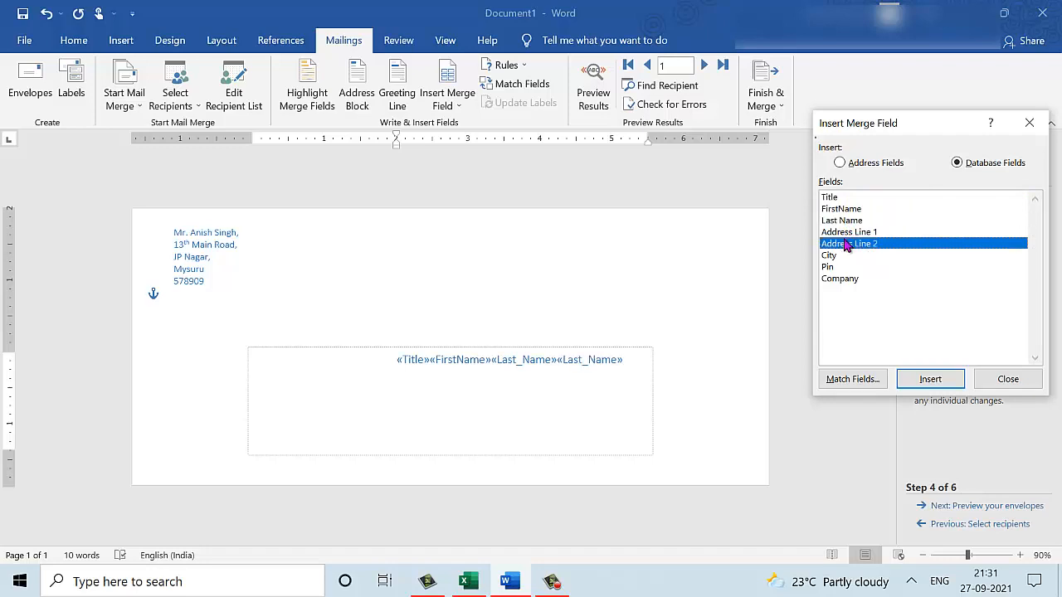
click(838, 257)
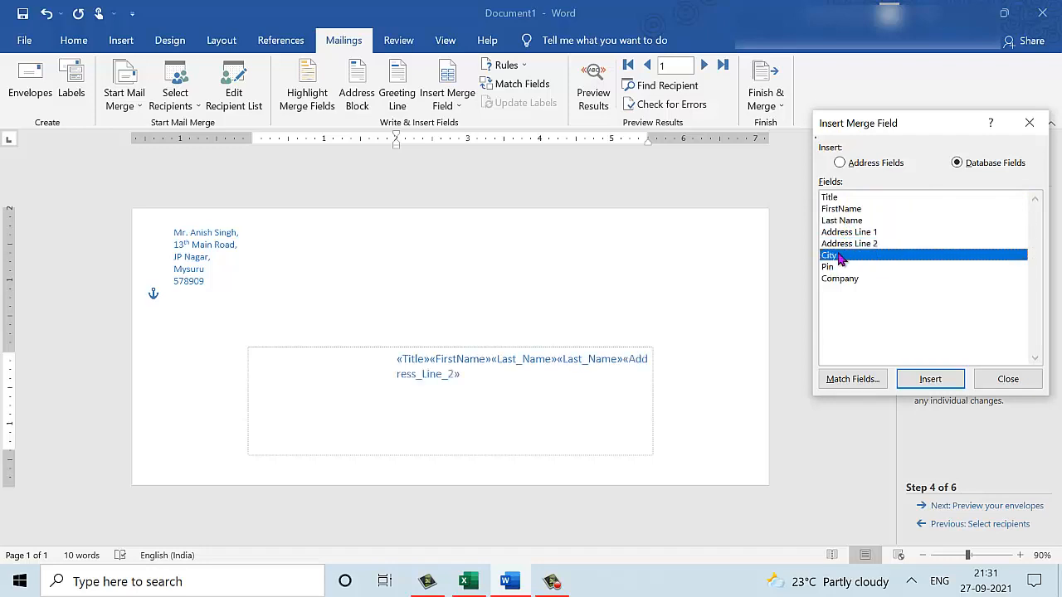
double_click(838, 257)
click(834, 267)
double_click(833, 267)
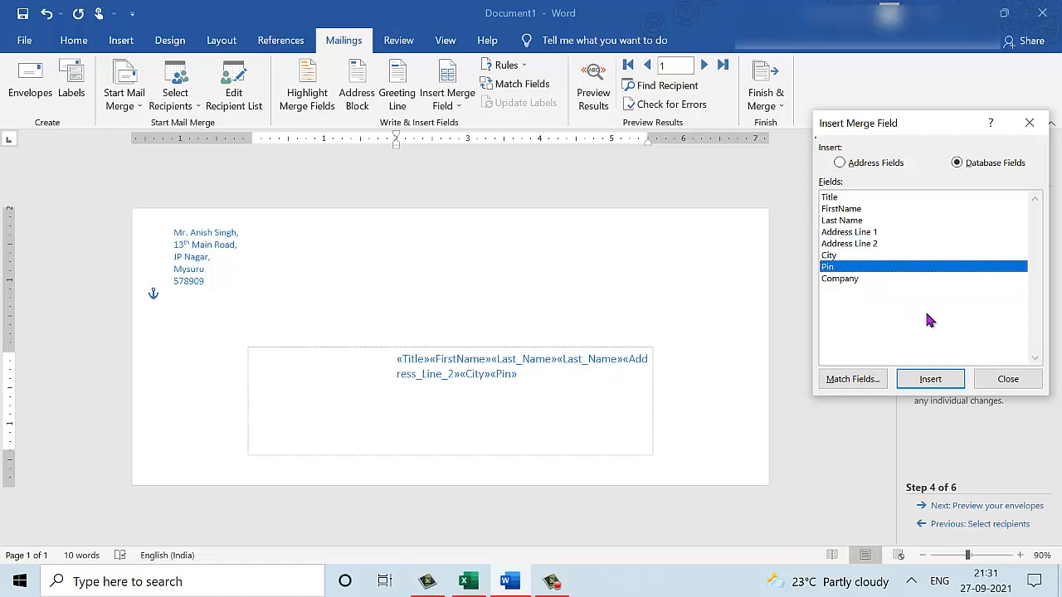
click(1004, 381)
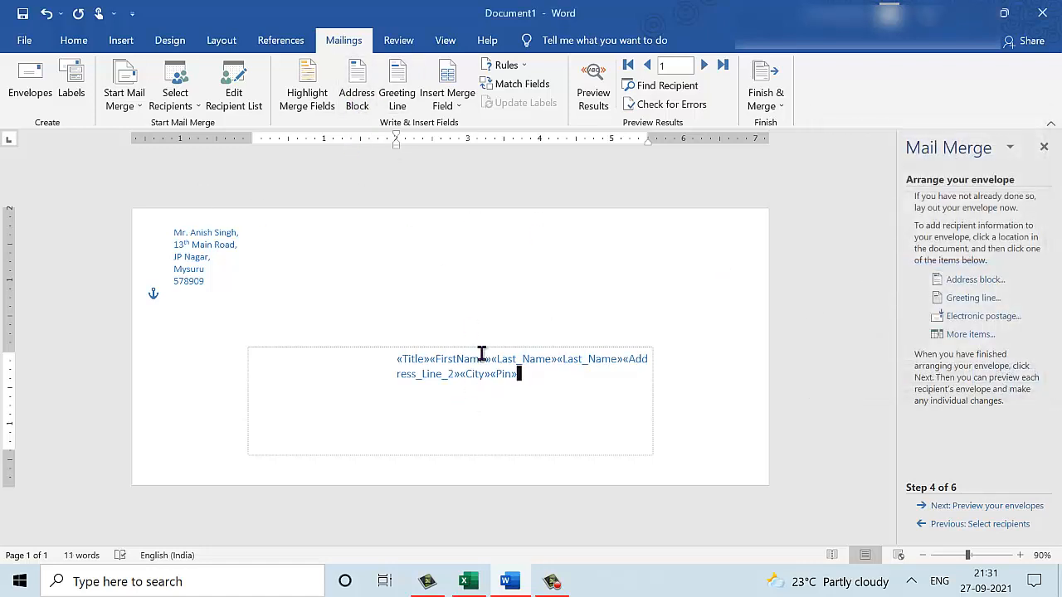
Put Address_Line_2, City and Pin on separate lines in the delivery address.
click(556, 362)
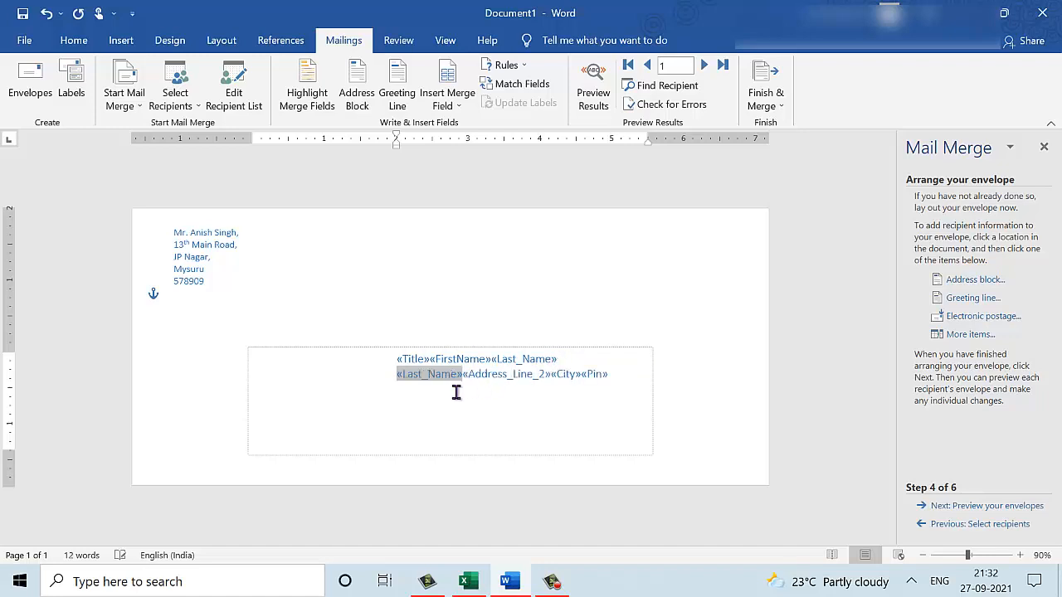
click(571, 362)
key(Delete)
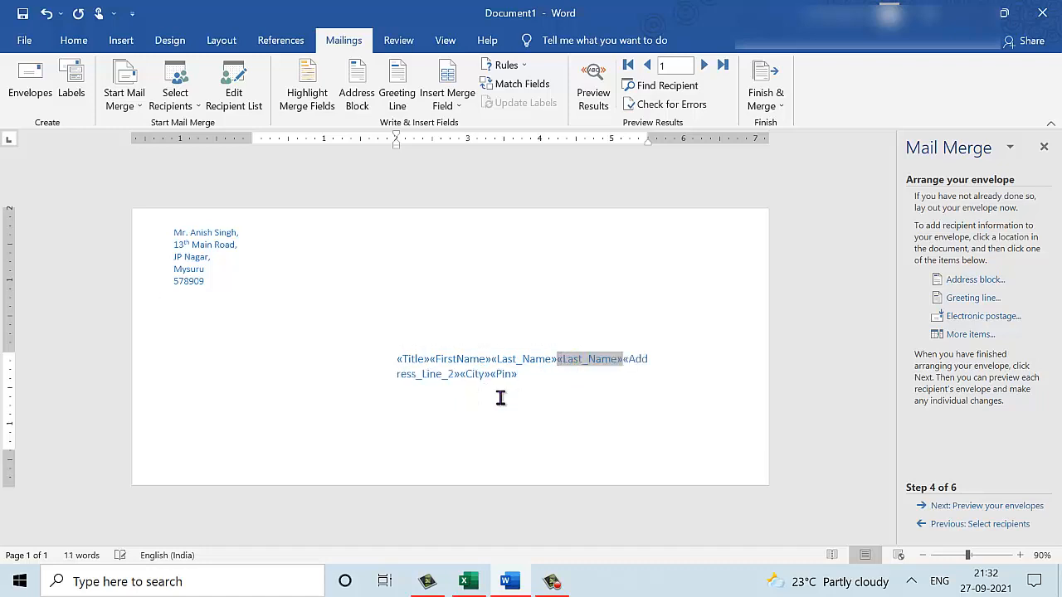
click(621, 359)
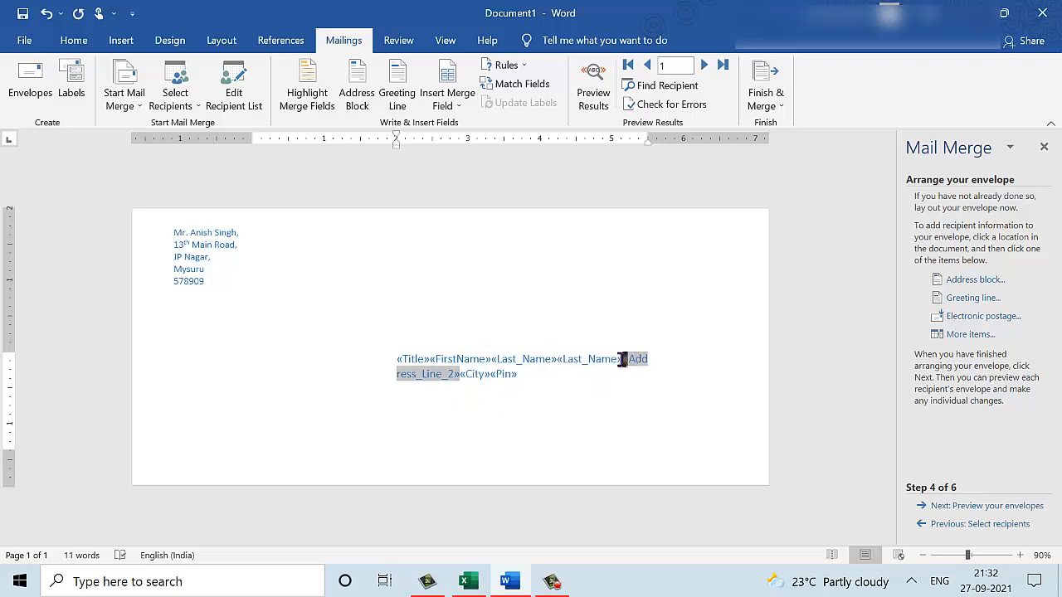
key(Return)
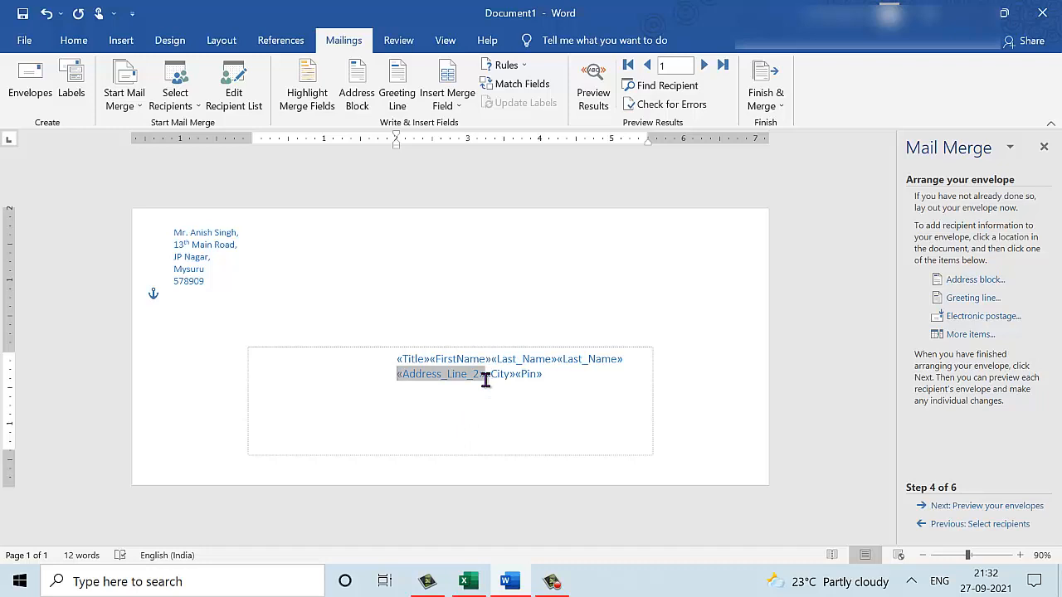
key(Return)
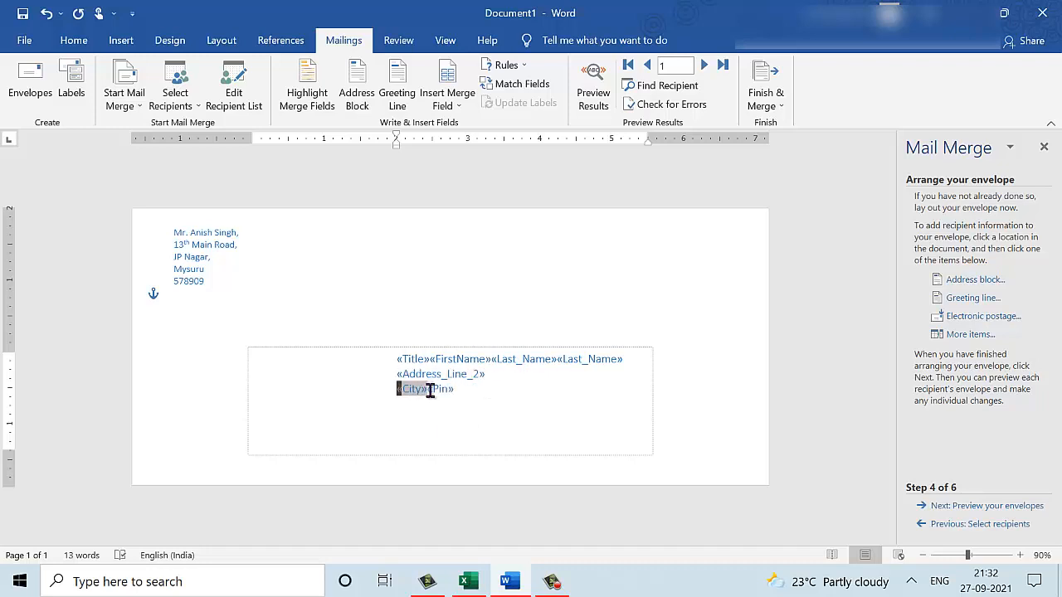
click(429, 390)
key(Return)
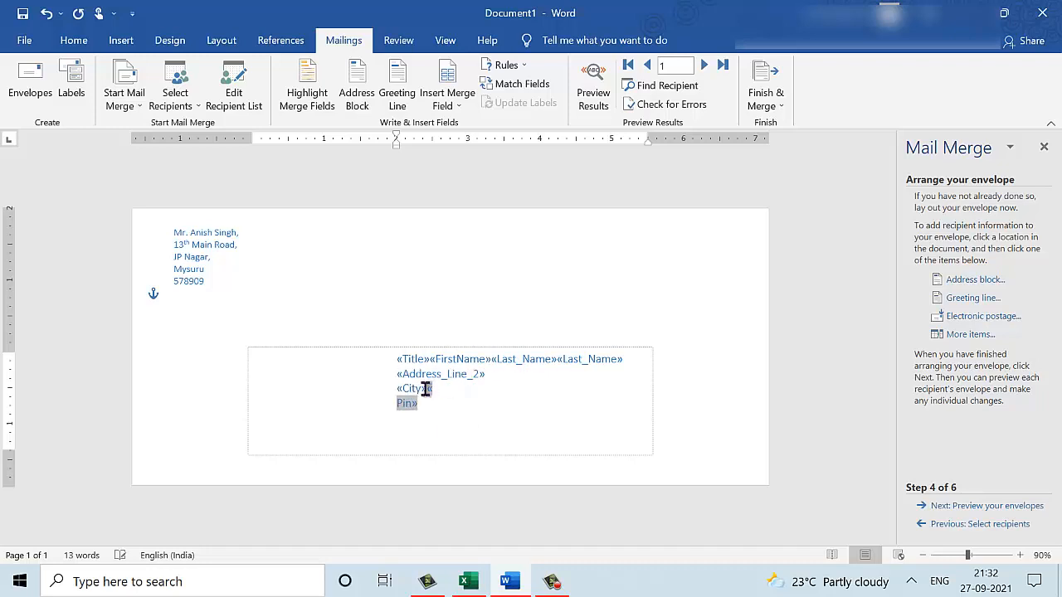
click(442, 431)
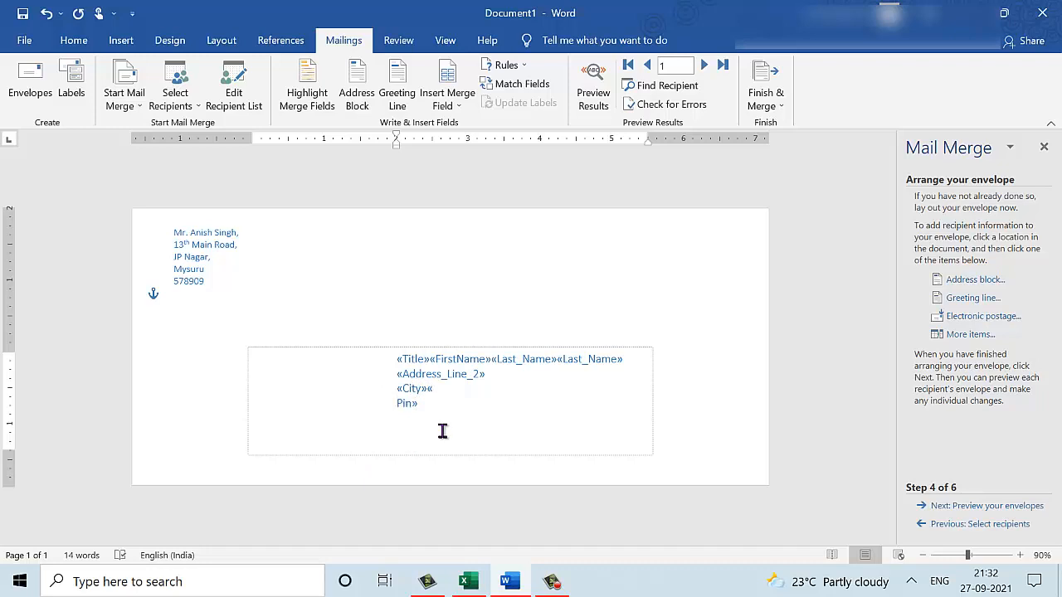
key(ctrl+z)
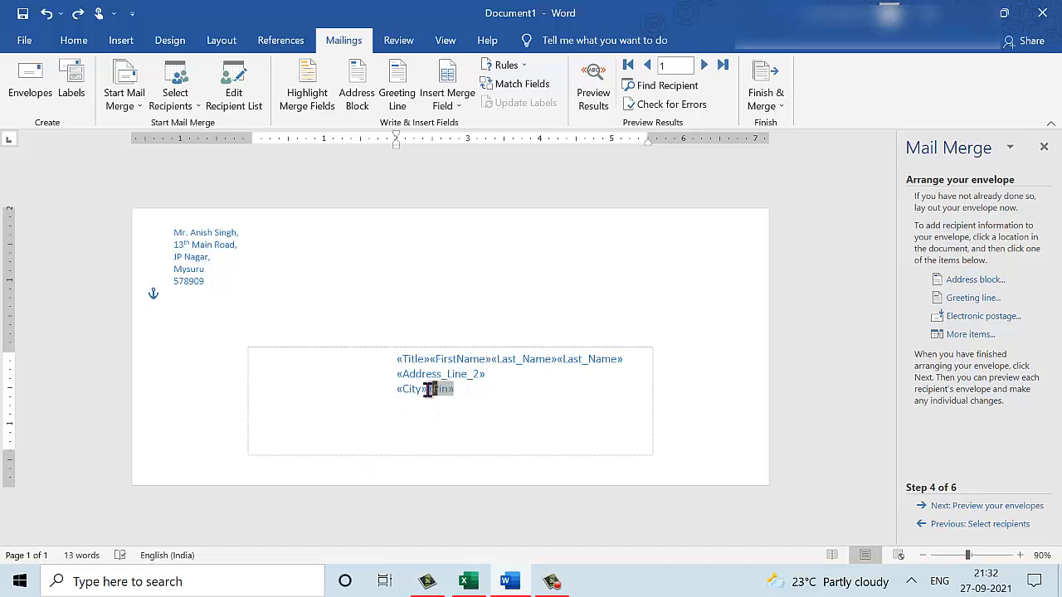
key(Return)
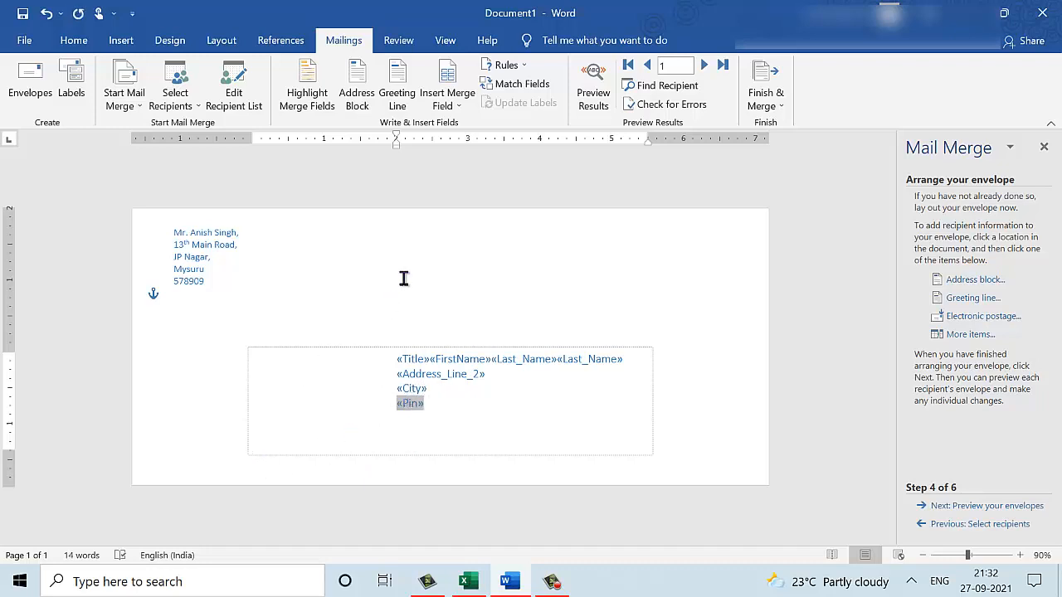
click(418, 280)
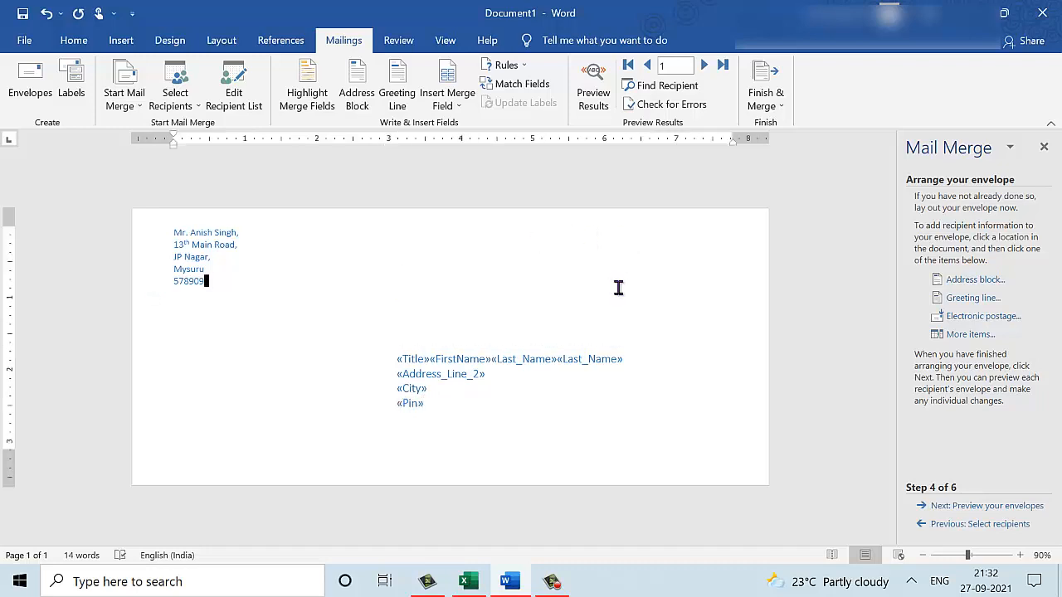
Preview the address, then delete the duplicate Last_Name field and add a space after FirstName.
click(599, 103)
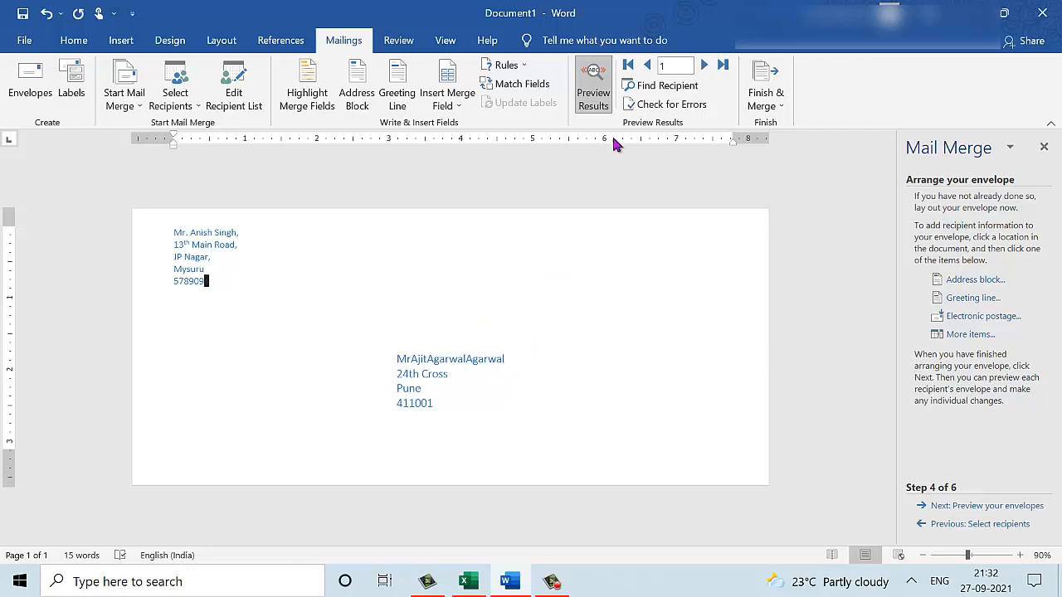
click(601, 109)
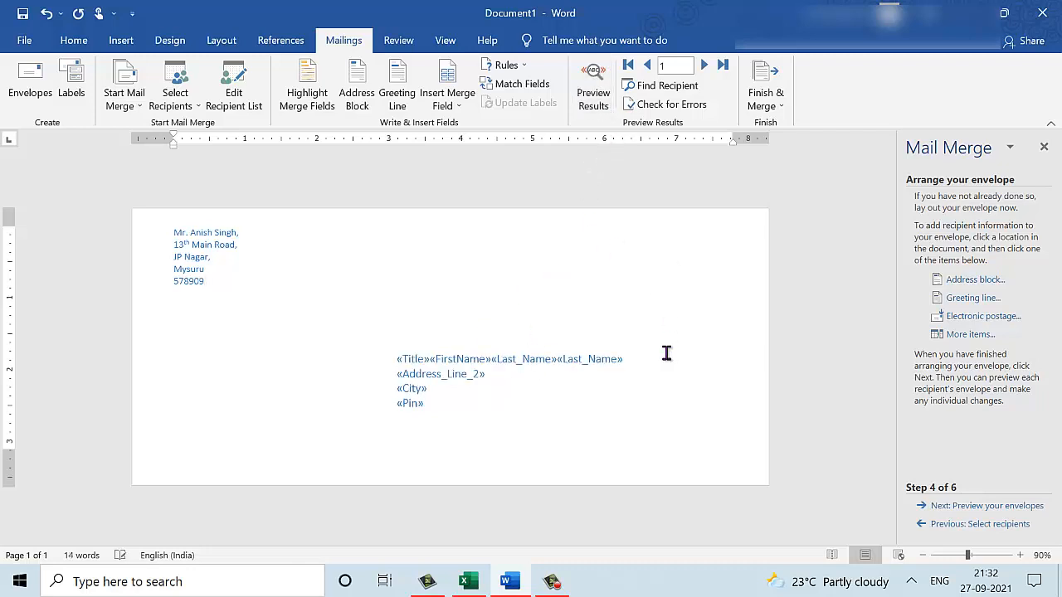
click(628, 360)
double_click(628, 360)
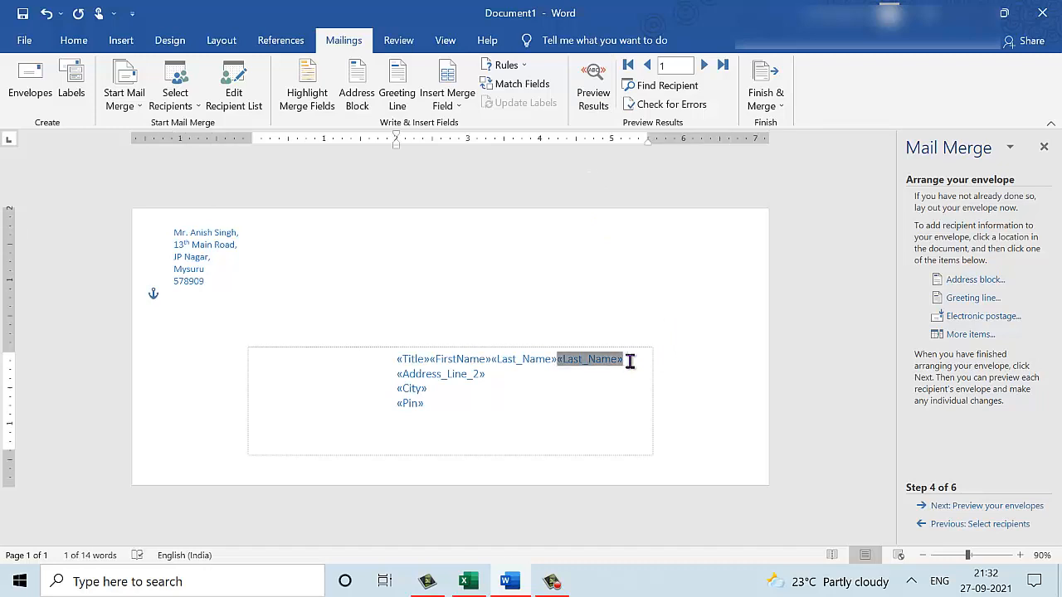
key(Delete)
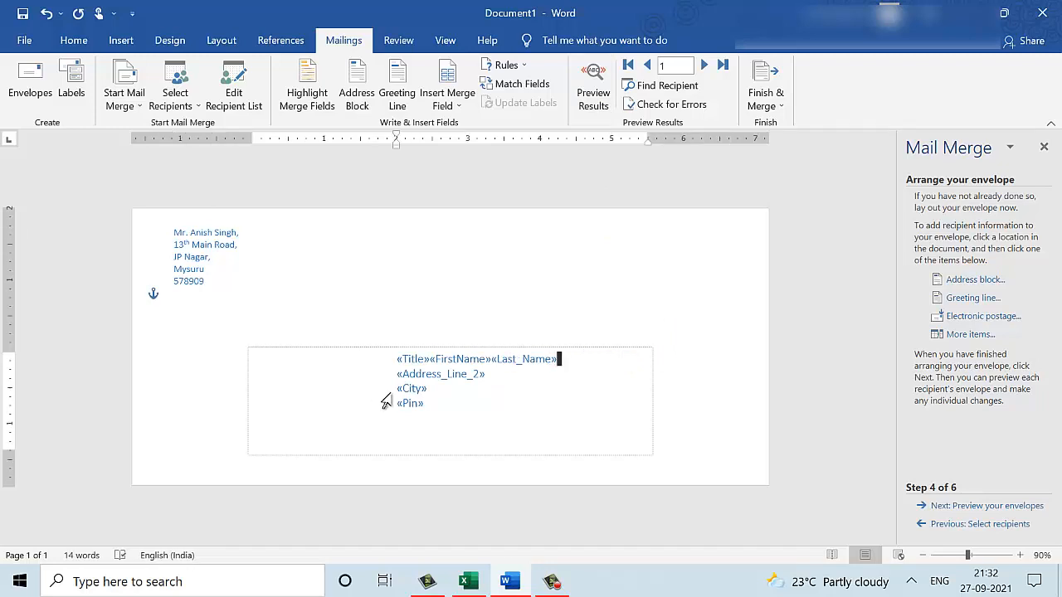
click(429, 357)
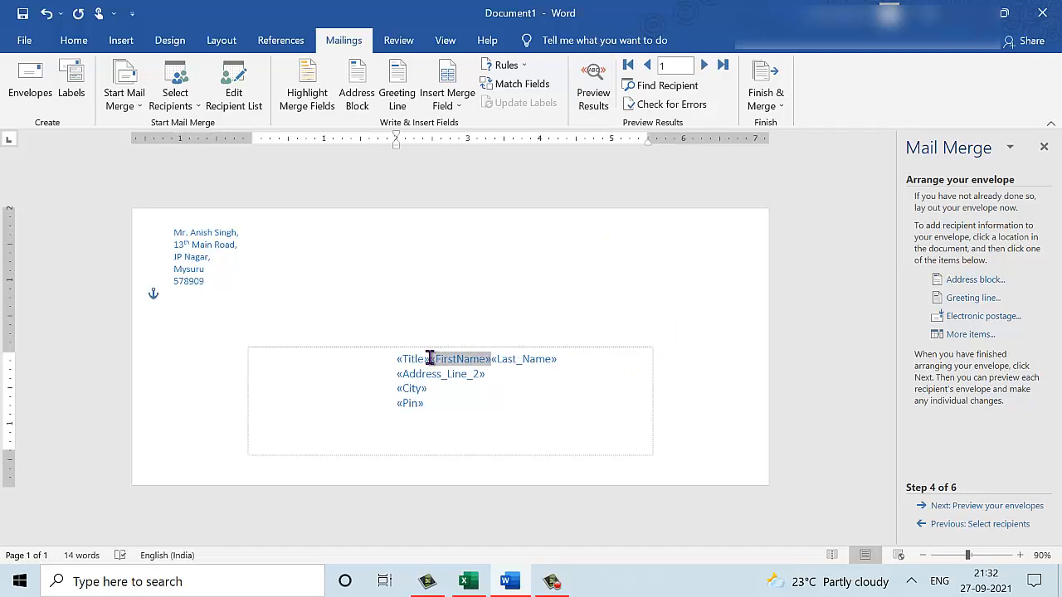
click(494, 358)
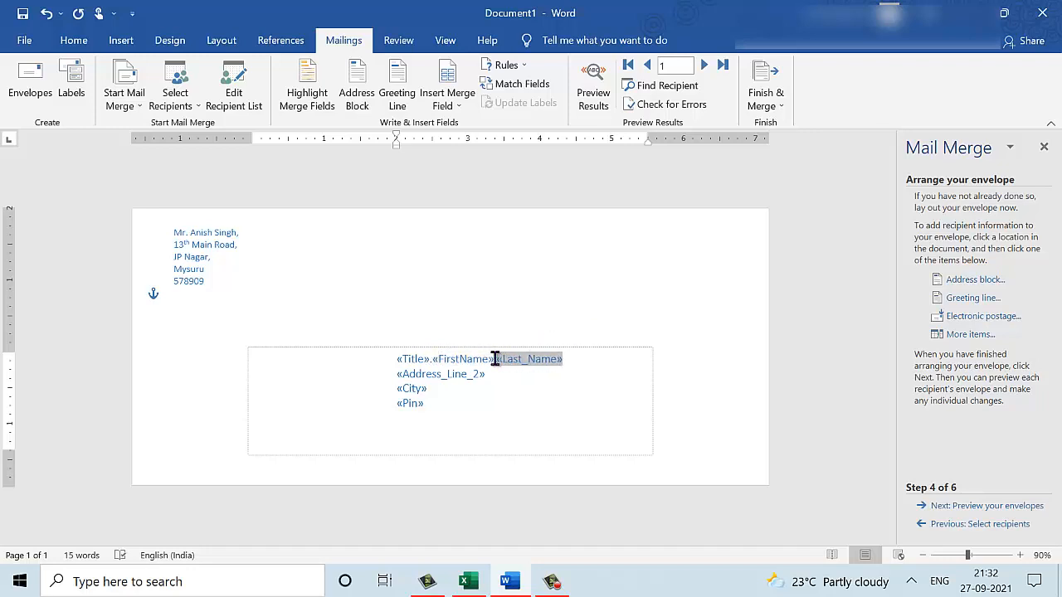
Add commas after the street and city, then preview the first recipient's address.
click(593, 98)
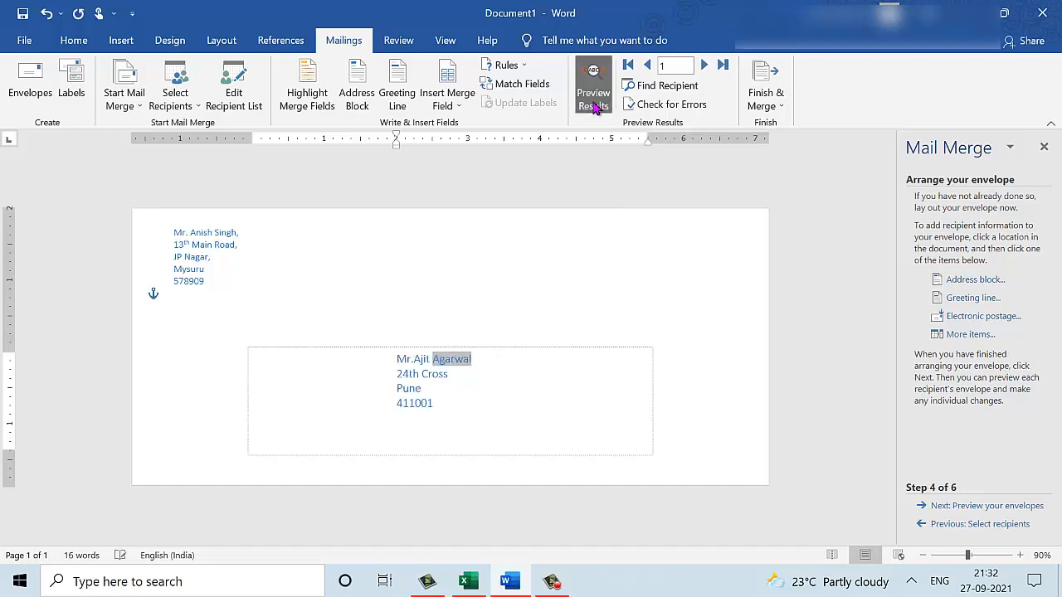
click(548, 388)
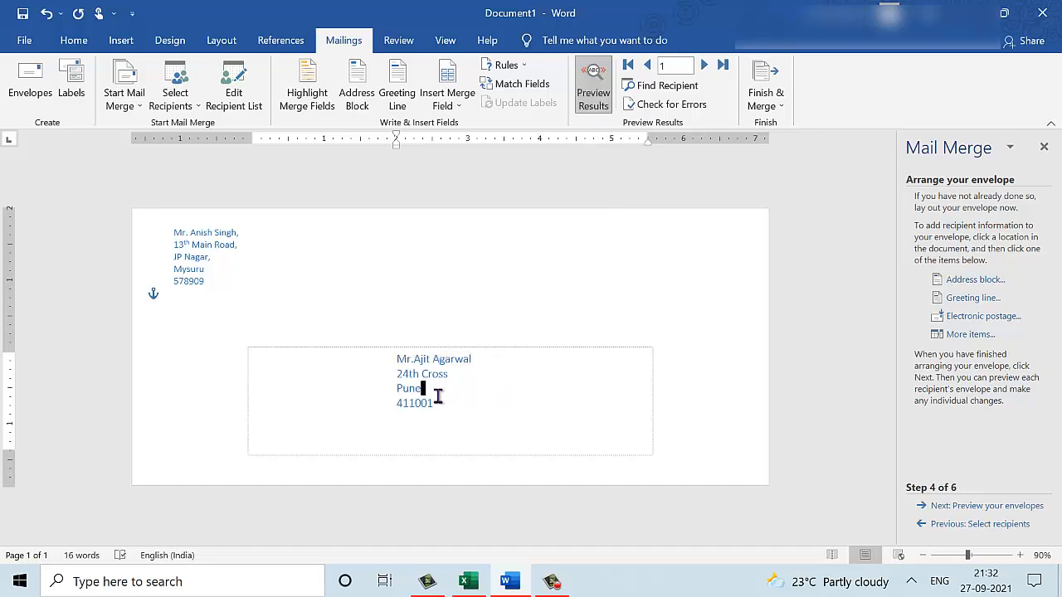
click(599, 105)
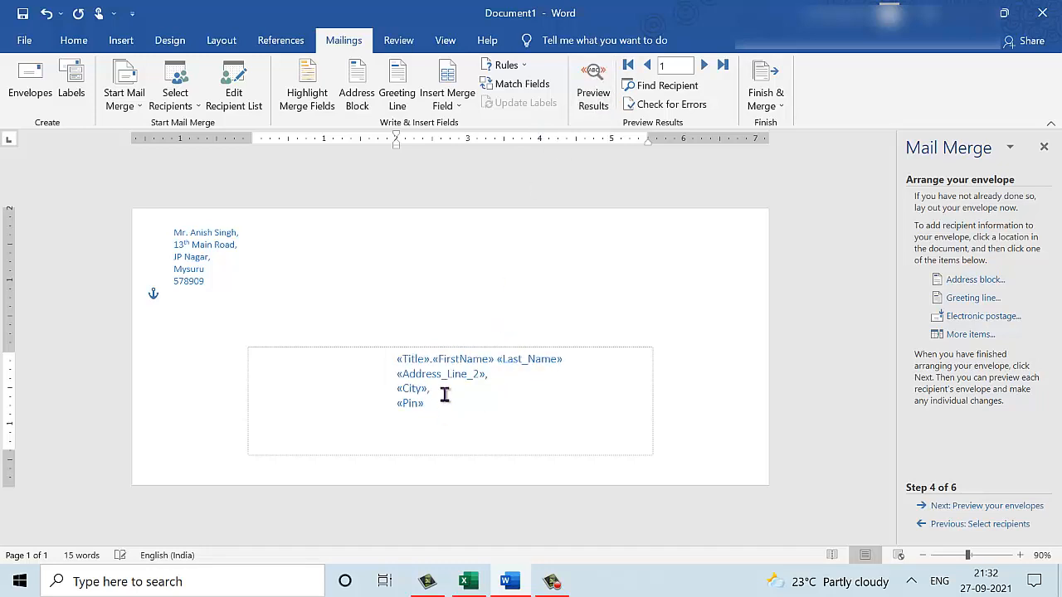
click(604, 98)
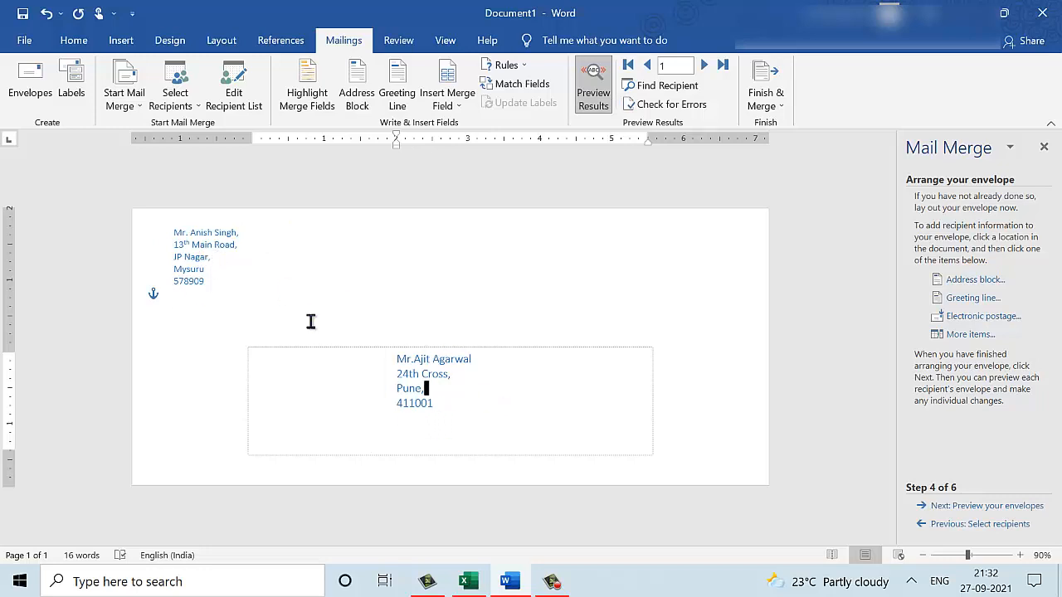
Enlarge the return address font from 10 to 11 pt.
drag(206, 280, 135, 226)
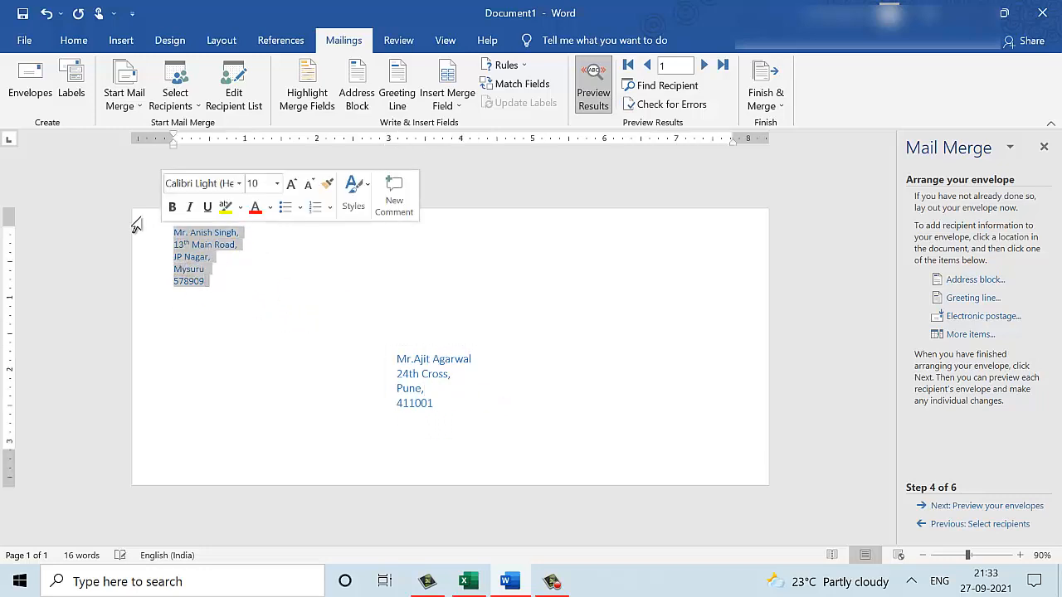
click(73, 40)
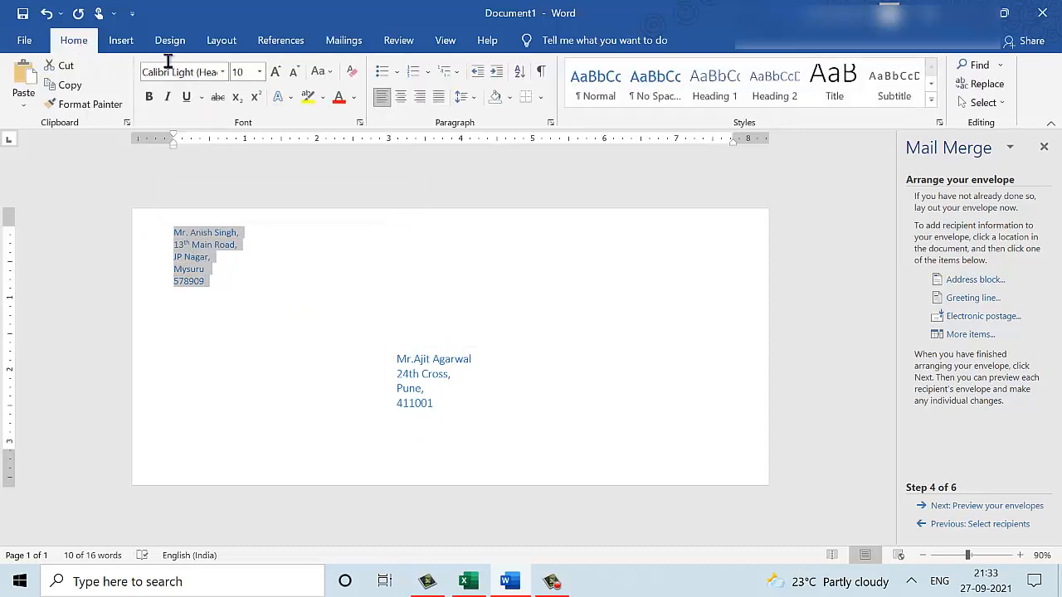
click(275, 71)
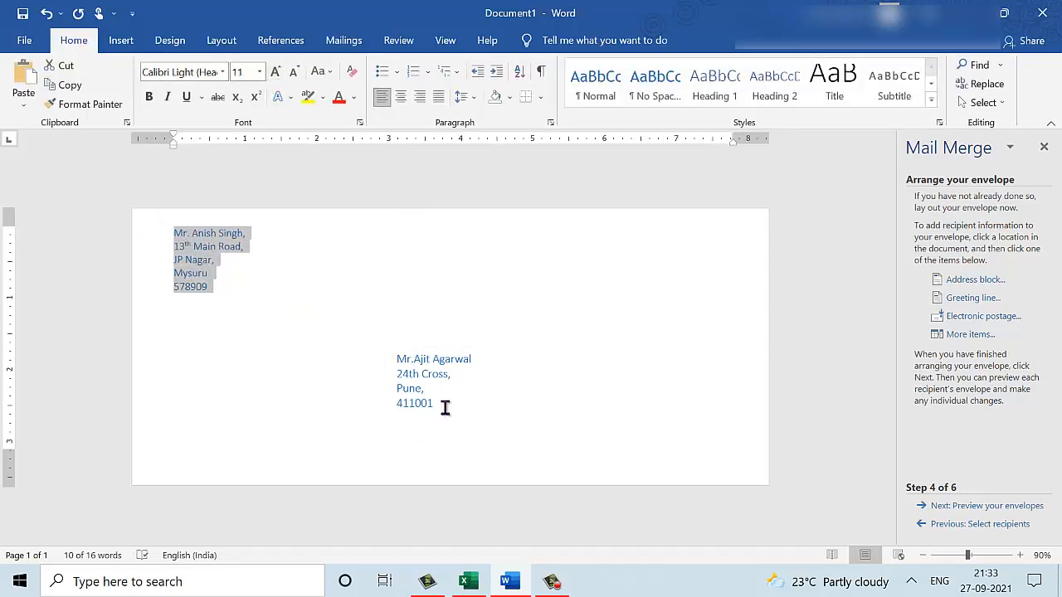
Enlarge the delivery address text to 14 pt and advance to previewing the envelopes.
drag(445, 407, 388, 357)
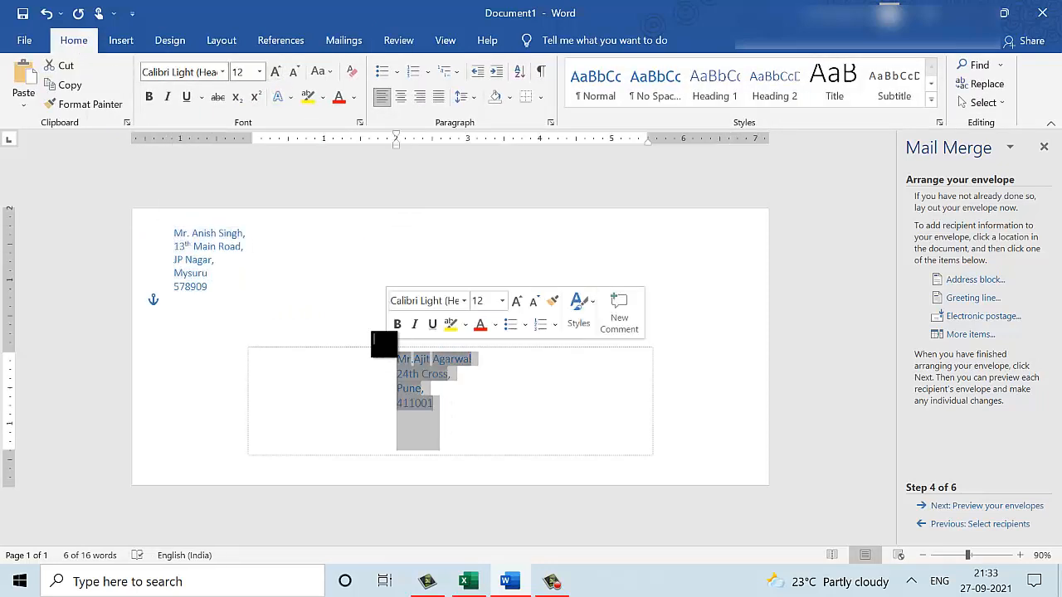
click(276, 71)
click(581, 298)
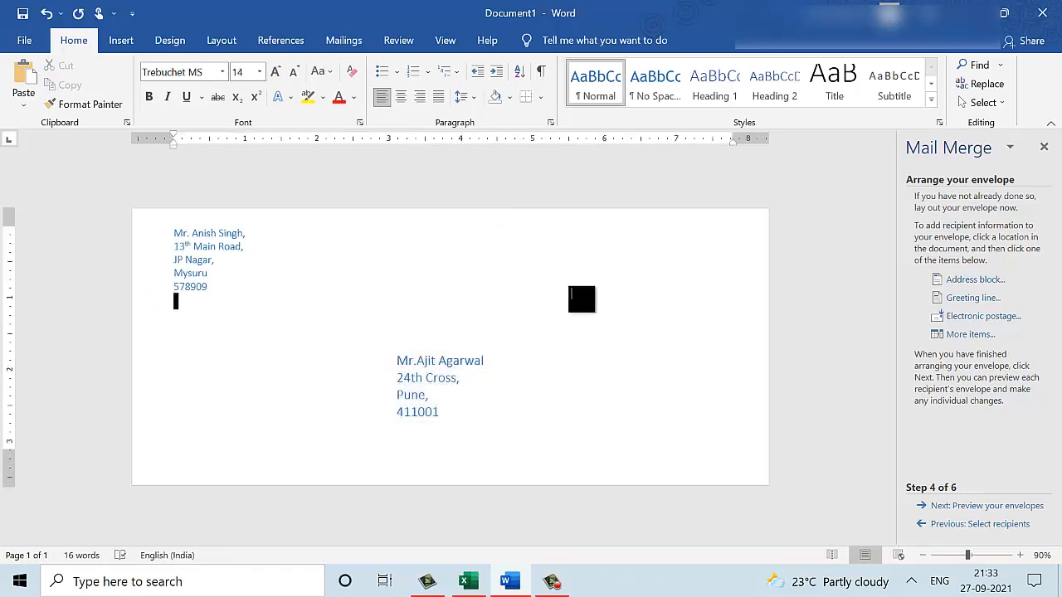
click(987, 506)
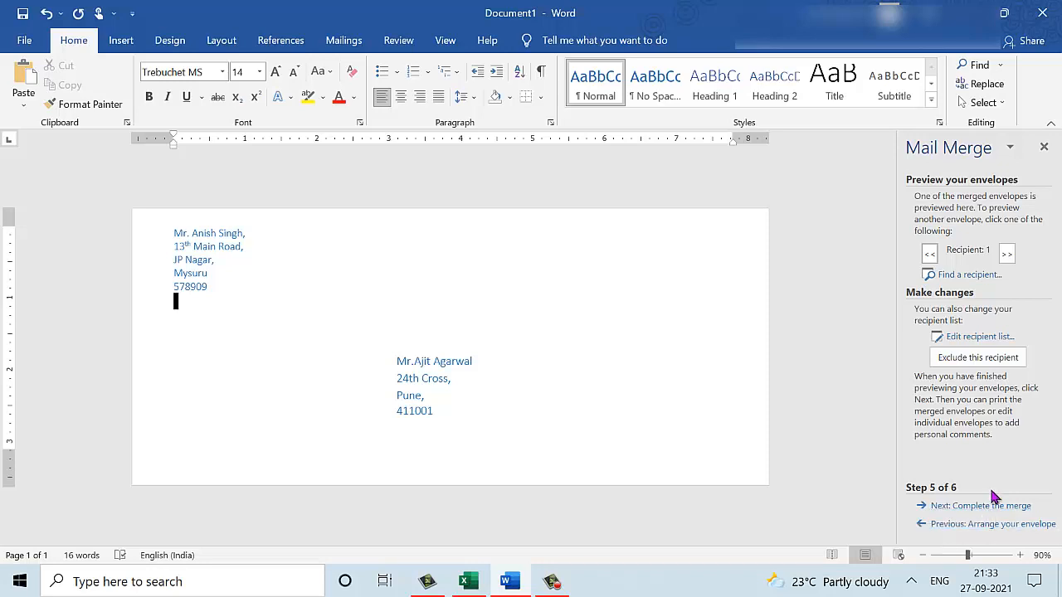
Complete the merge by editing individual envelopes for All records into a new document.
click(986, 507)
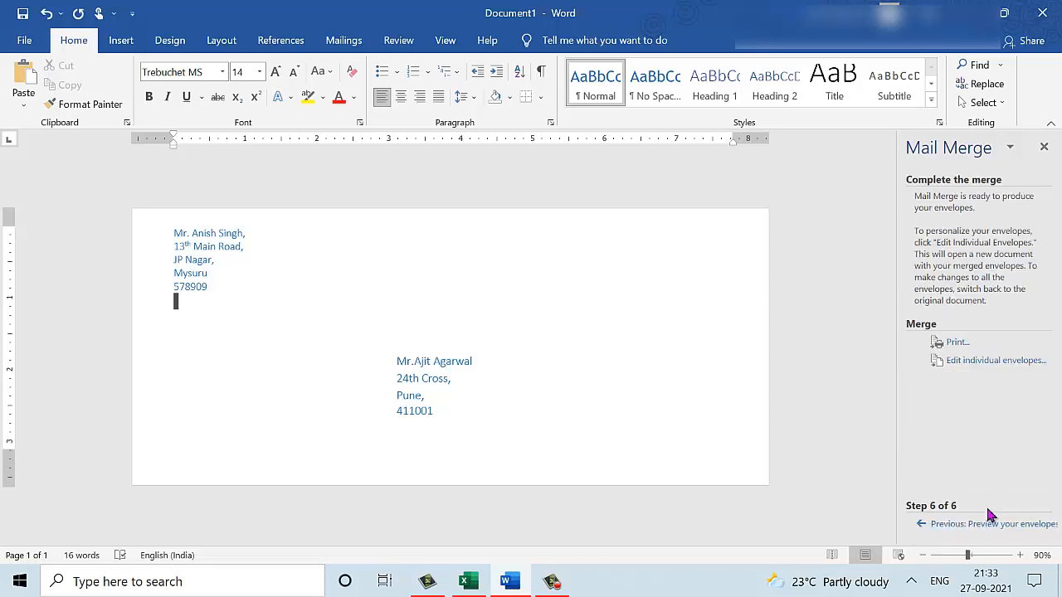
click(972, 365)
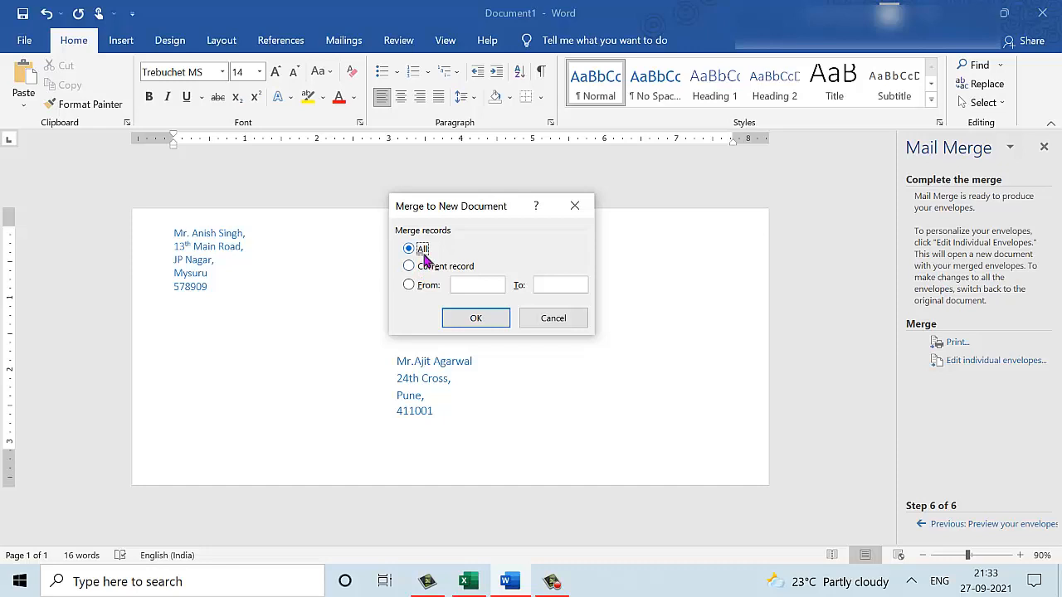
click(476, 321)
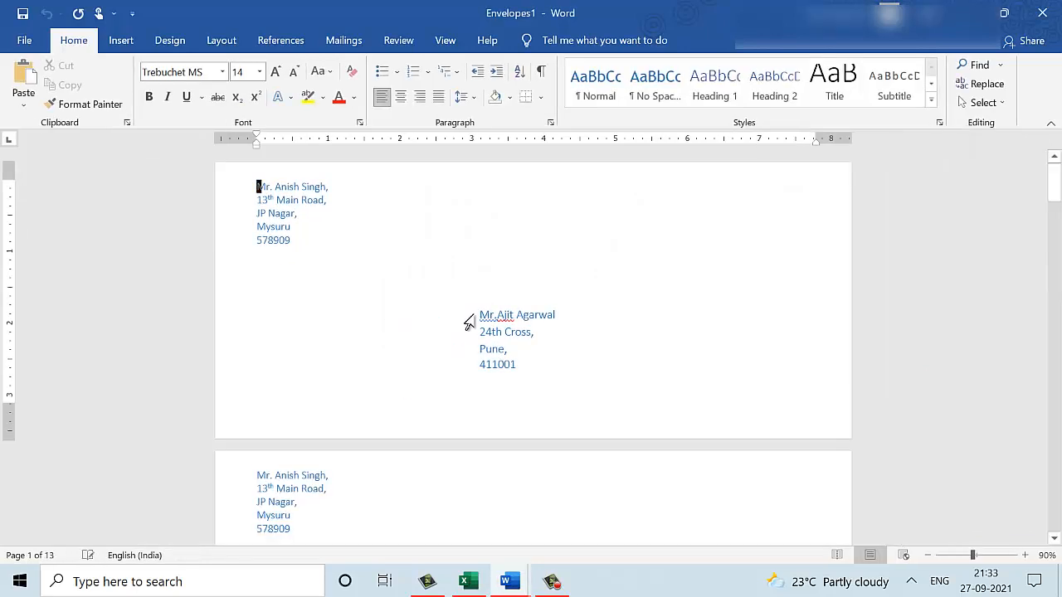
Scroll through the merged Envelopes1 document to check each recipient's envelope.
scroll(473, 321, down, 3)
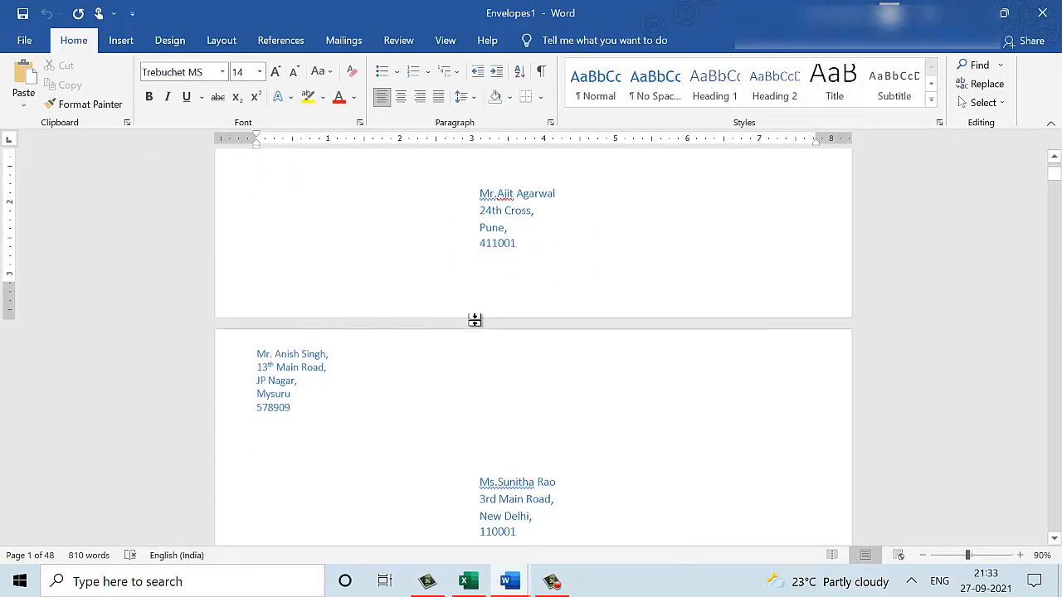
scroll(474, 320, down, 5)
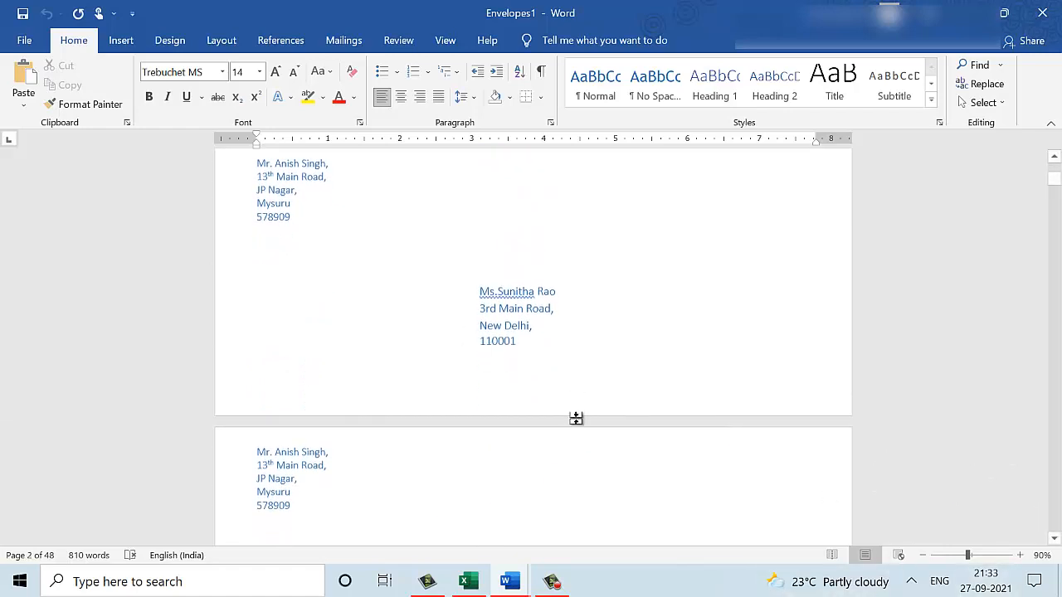
scroll(576, 419, down, 14)
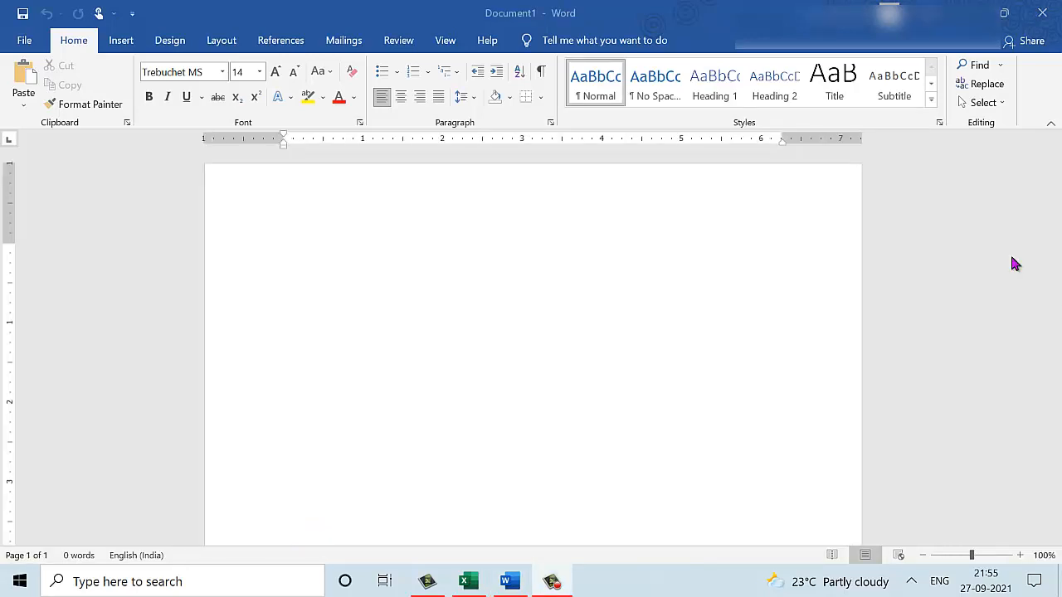
Launch the Step-by-Step Mail Merge Wizard for Labels and reach Label Options at step 2.
click(359, 48)
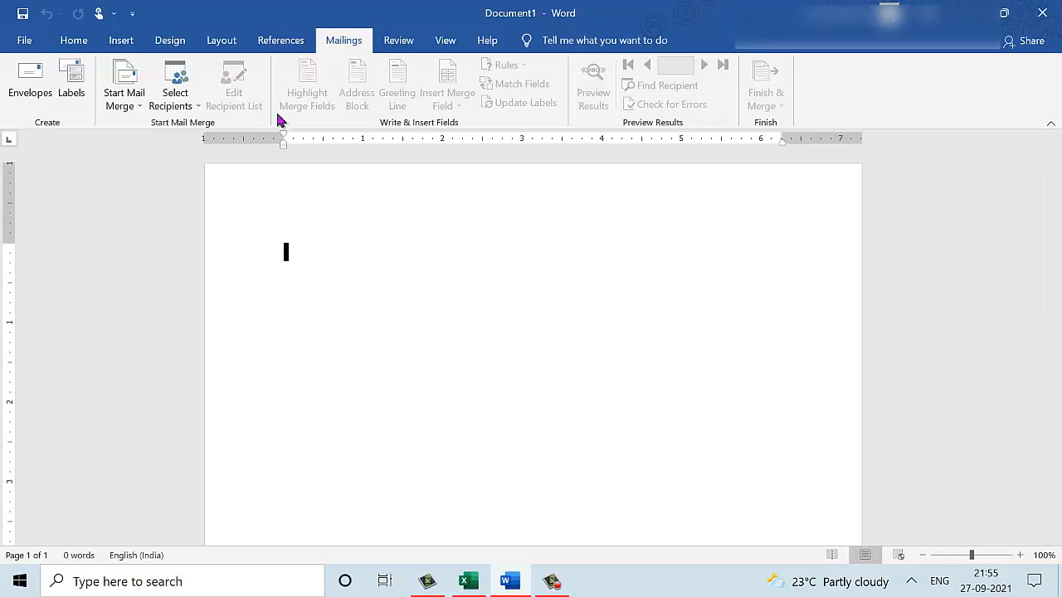
click(135, 110)
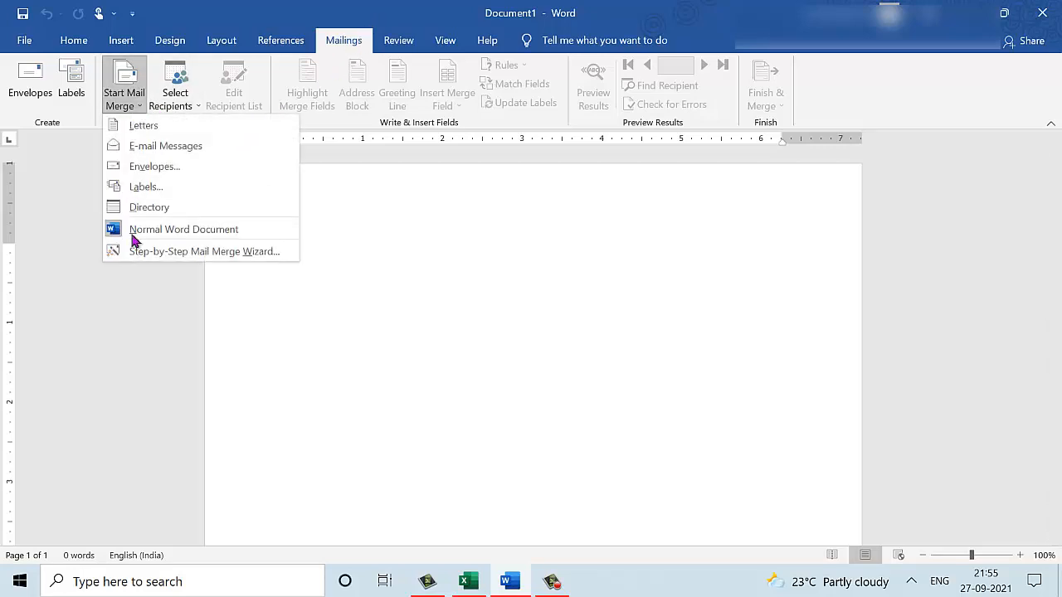
click(179, 252)
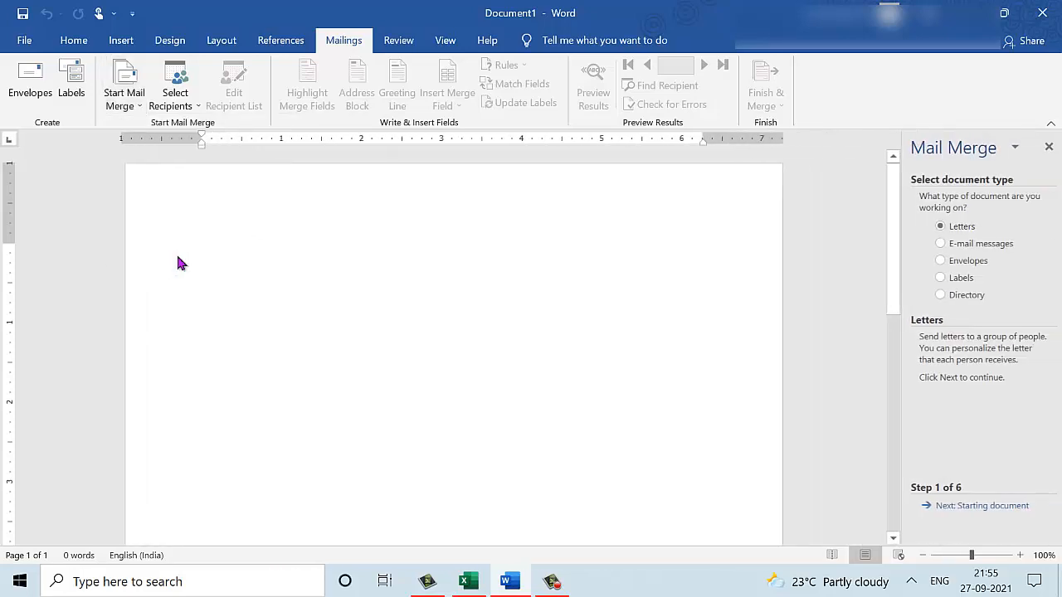
click(958, 284)
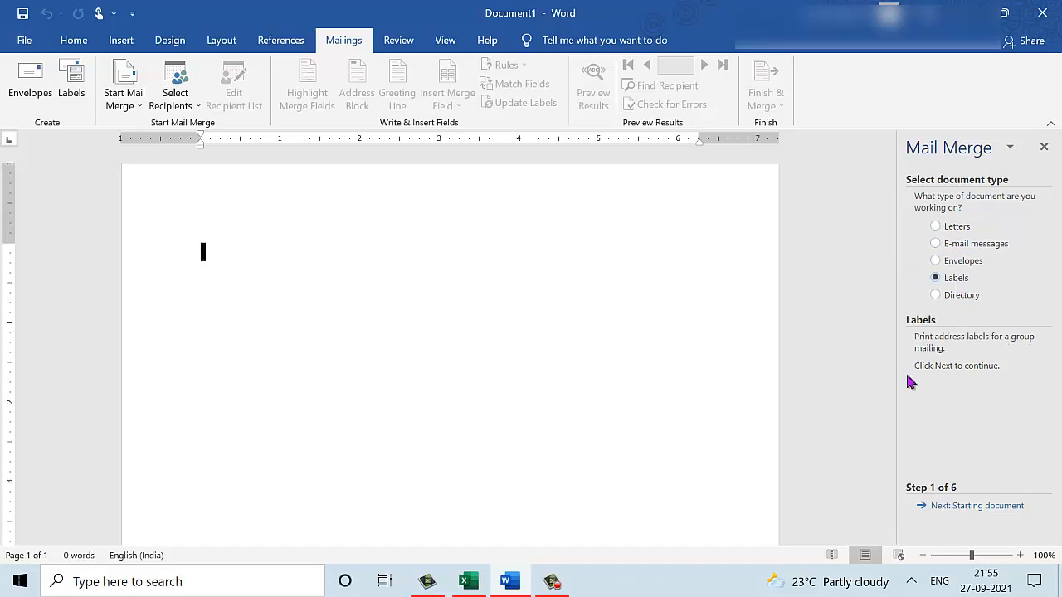
click(978, 508)
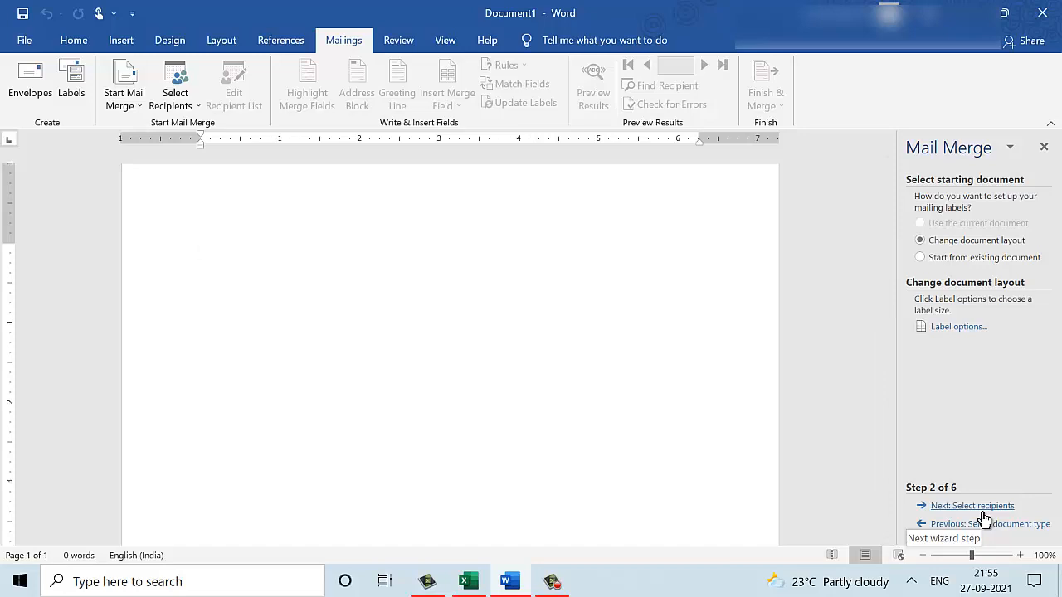
click(959, 326)
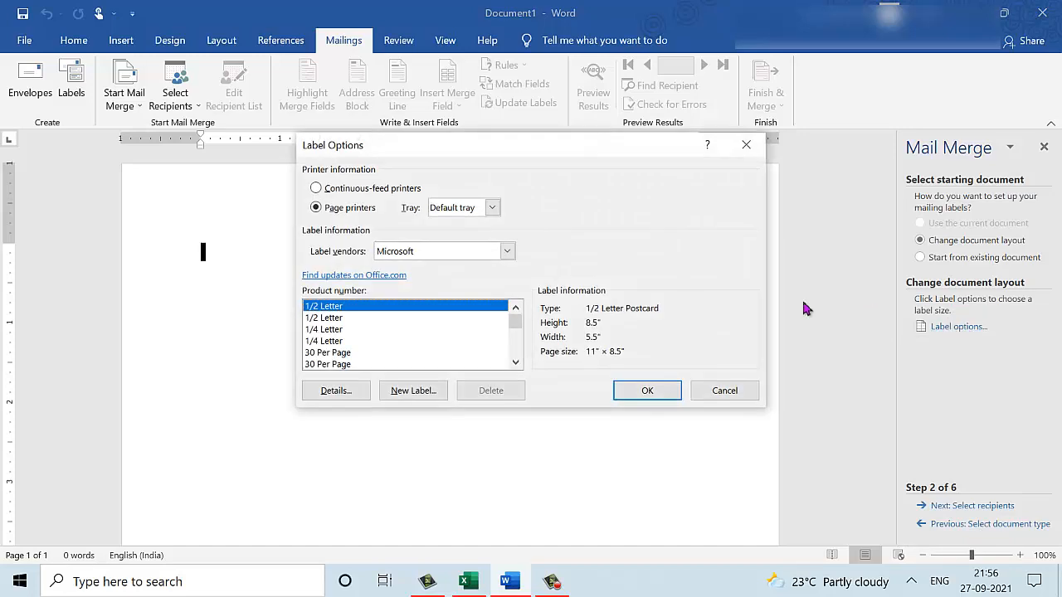
Keep Microsoft as vendor and apply the 1/2 Letter Postcard label layout.
click(470, 253)
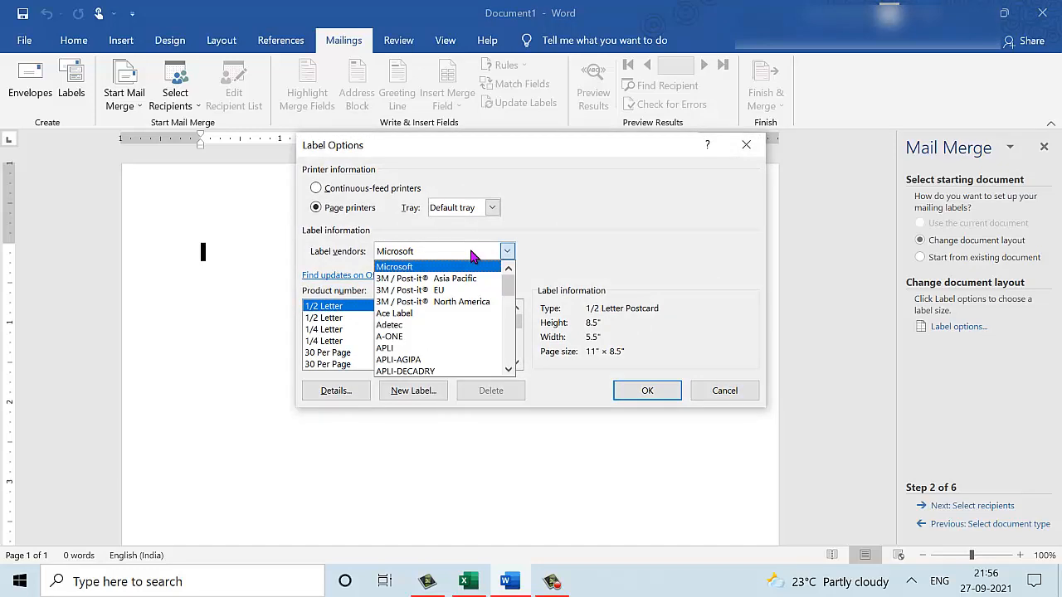
click(470, 253)
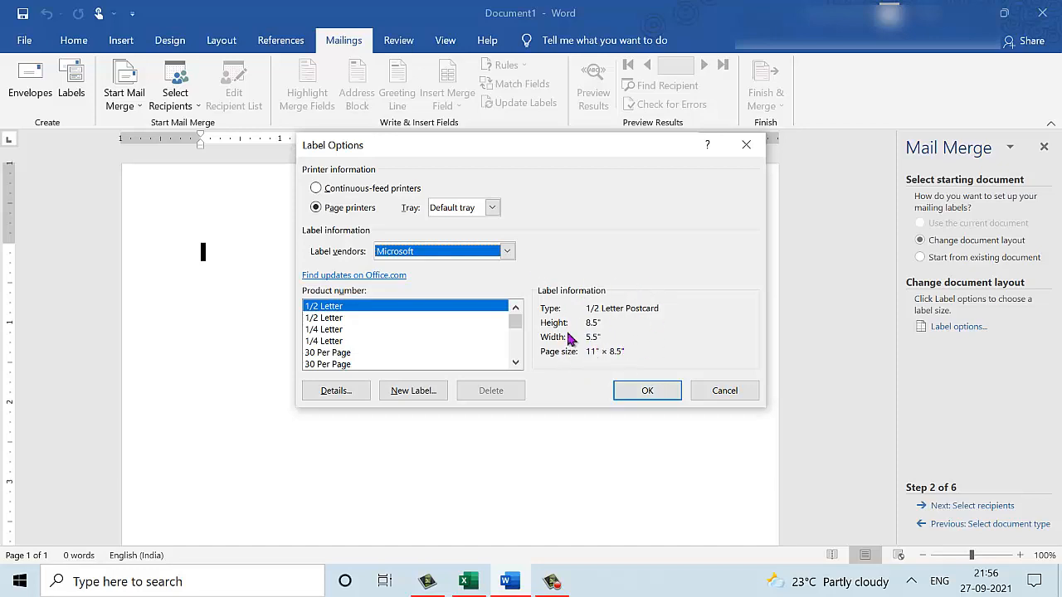
click(645, 391)
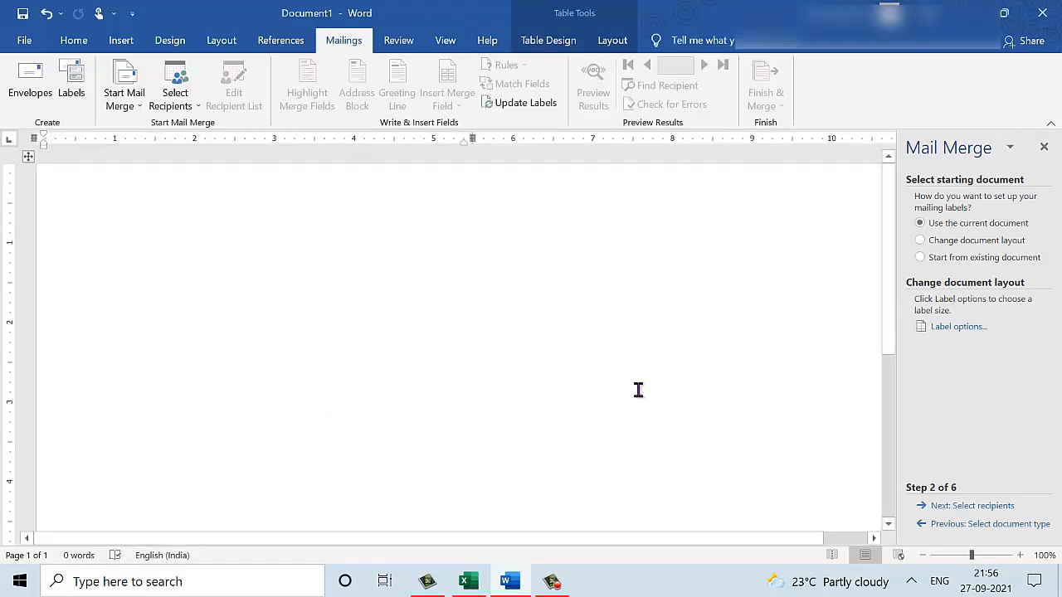
Advance to recipient selection and check the Address_List workbook in Excel.
click(991, 505)
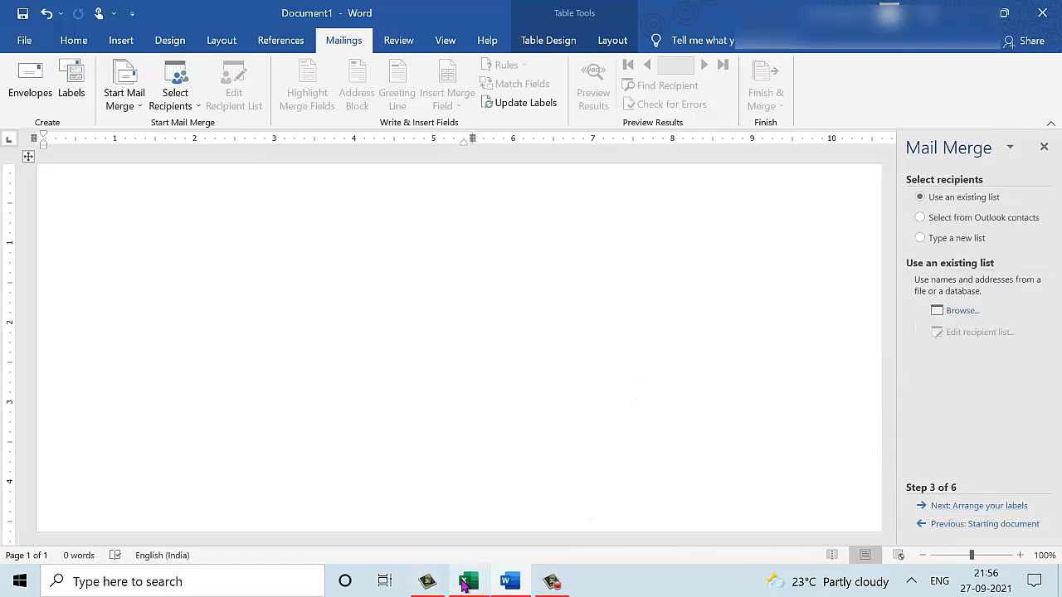
mouse_move(467, 585)
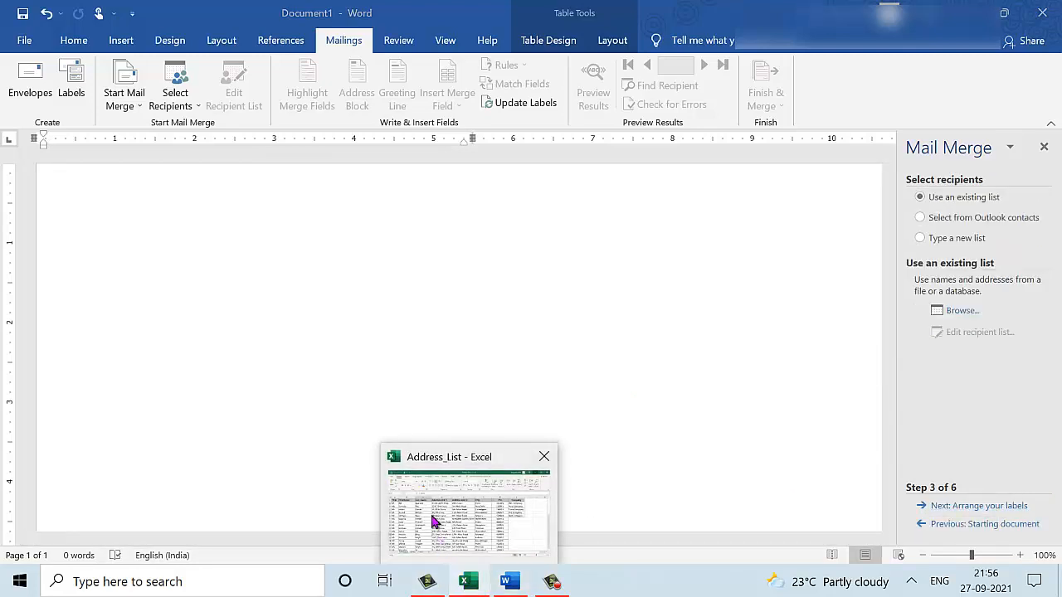
click(430, 514)
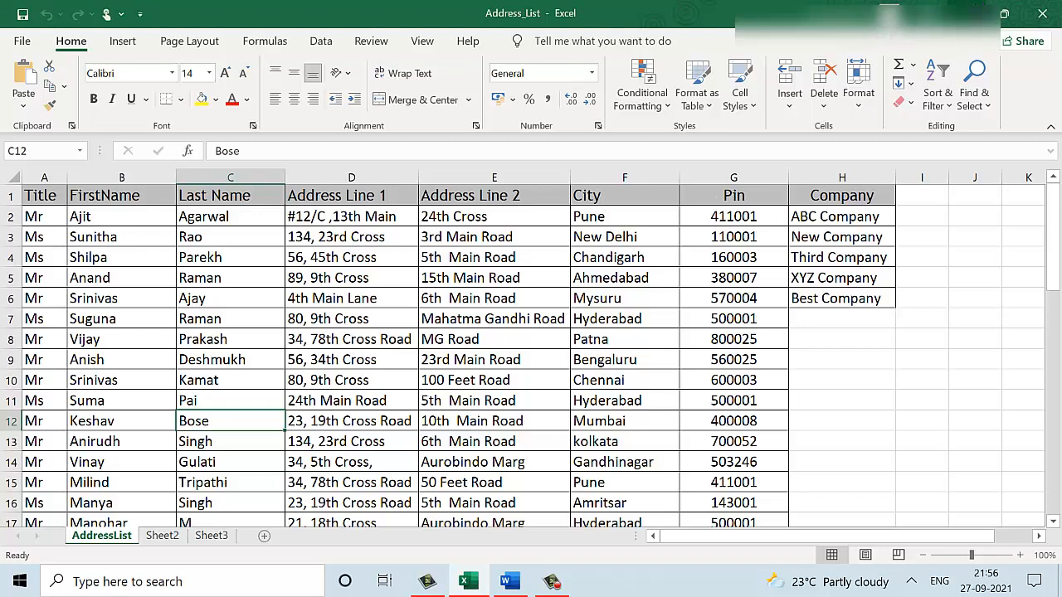
click(967, 13)
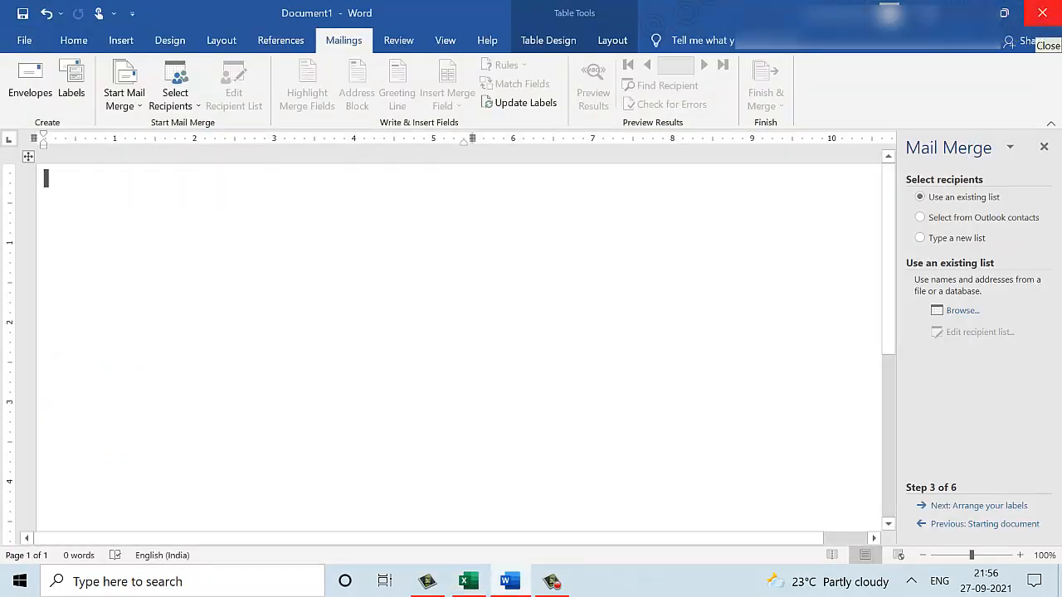
Browse to Desktop > Mail Merge and open Address_List as the recipient data source.
click(959, 311)
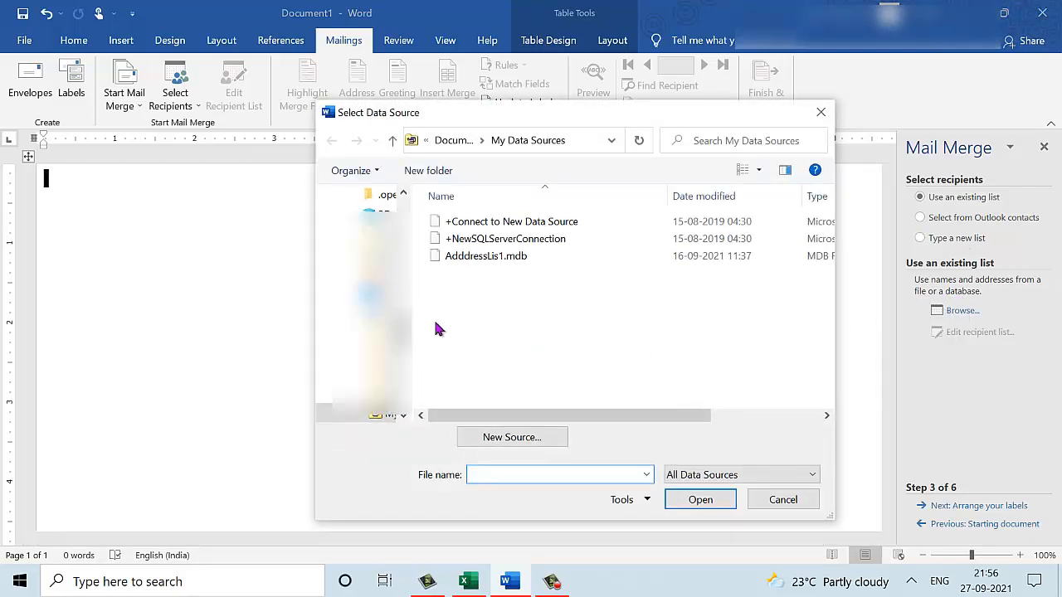
drag(411, 339, 403, 204)
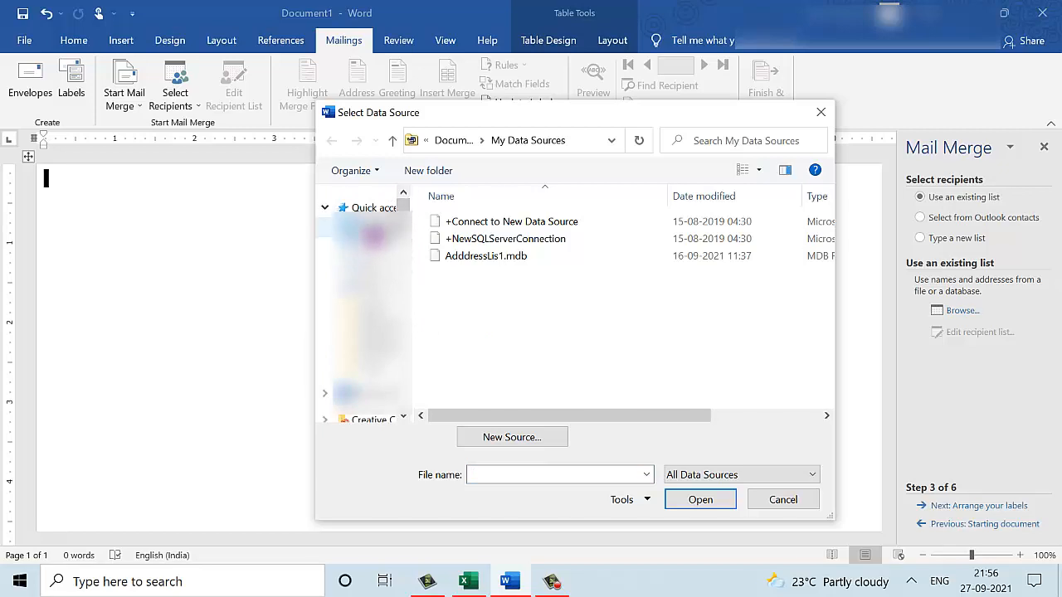
click(332, 225)
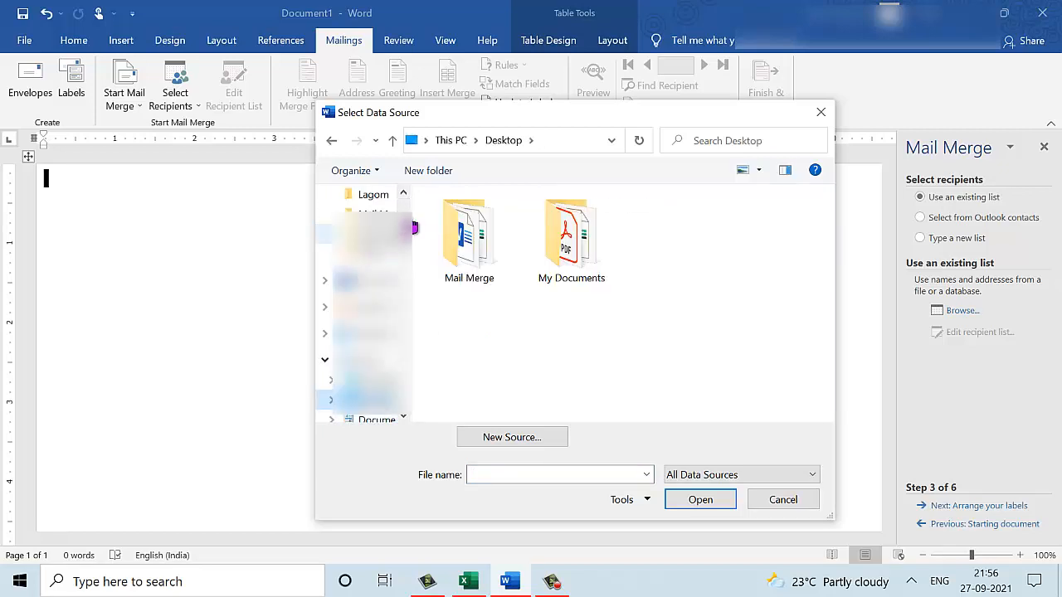
double_click(488, 231)
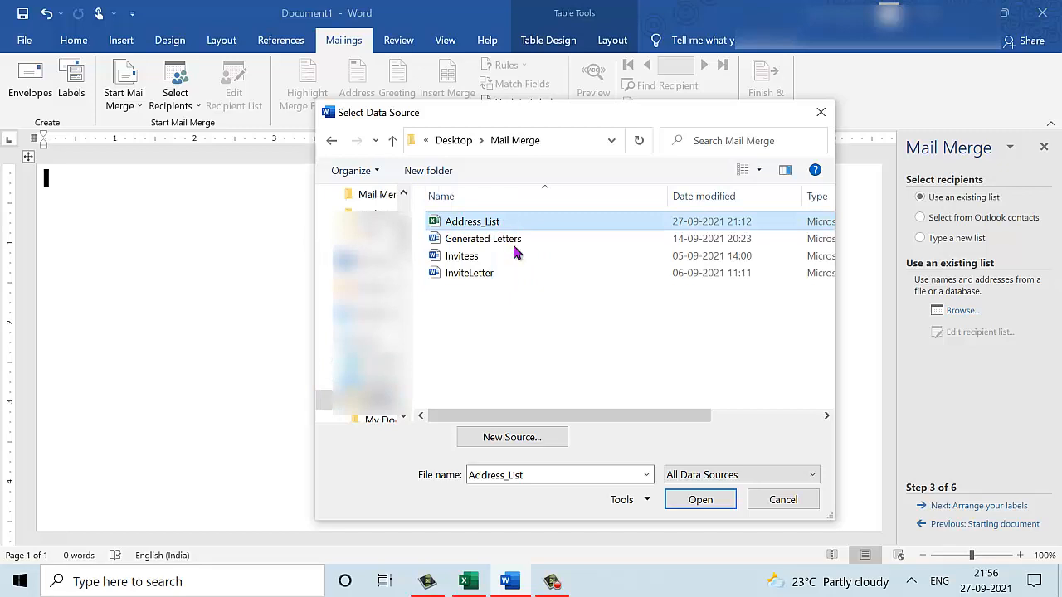
click(701, 500)
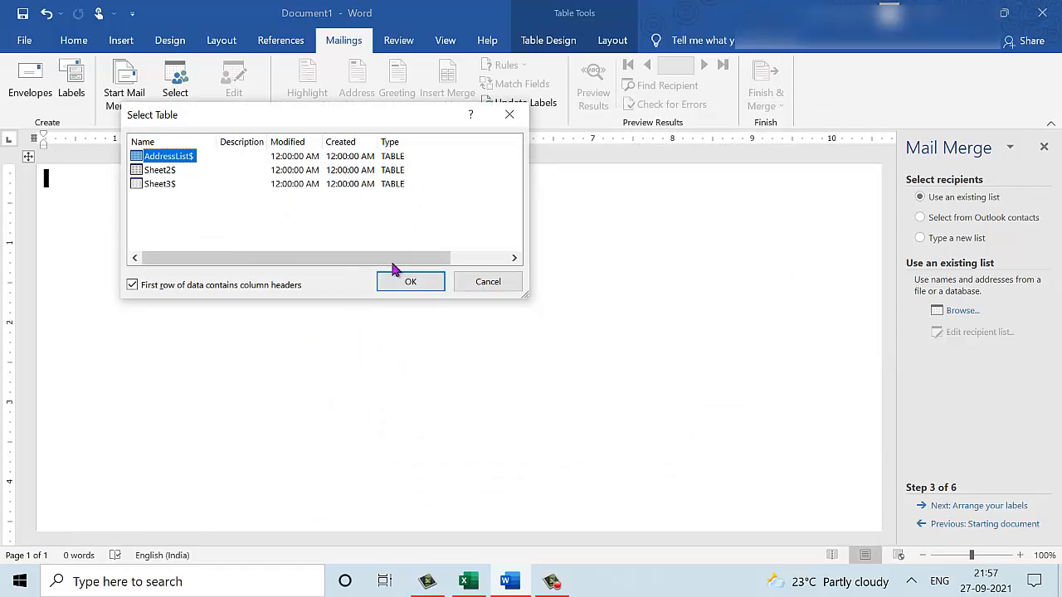
Use the AddressList sheet with all recipients, insert the default «AddressBlock», then advance to arranging labels.
click(409, 282)
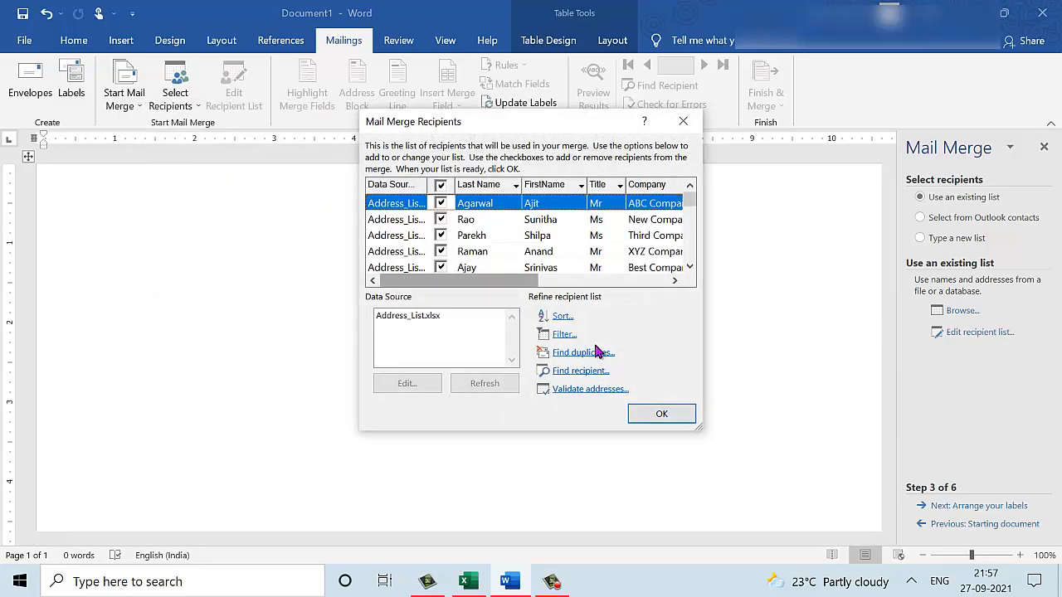
click(668, 417)
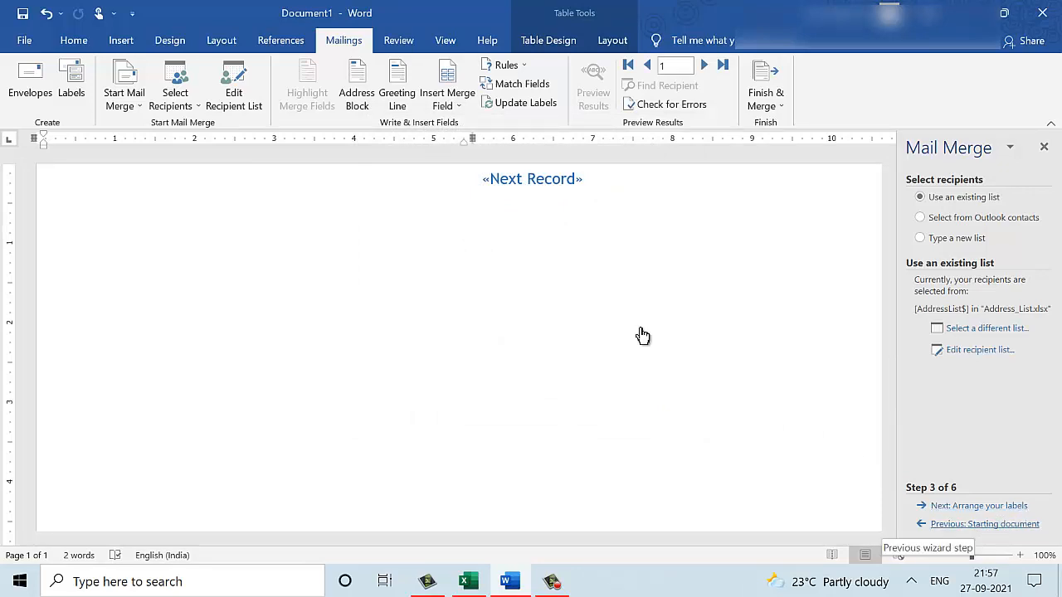
click(366, 108)
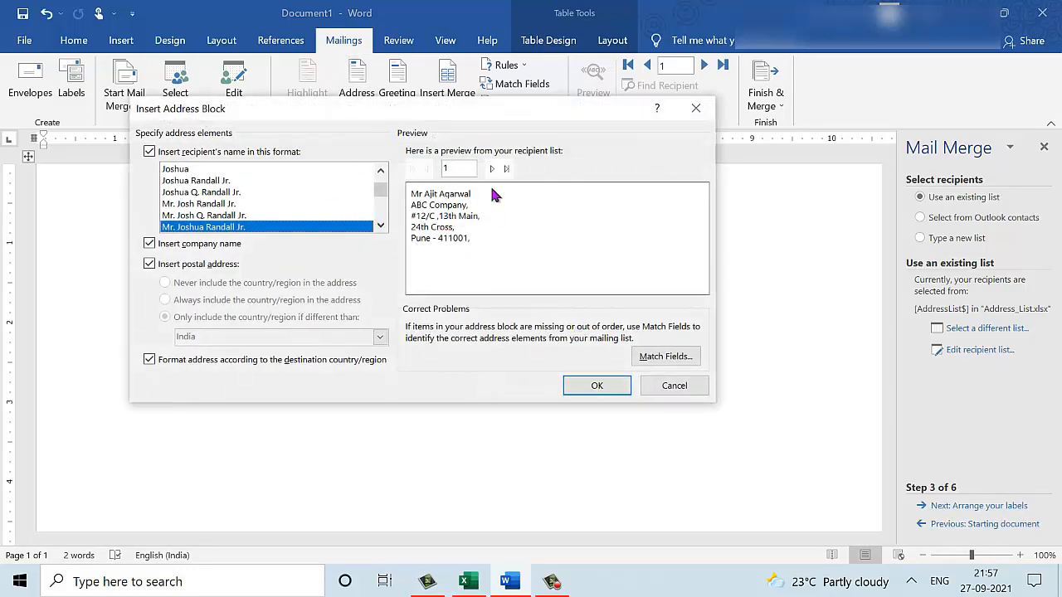
click(593, 383)
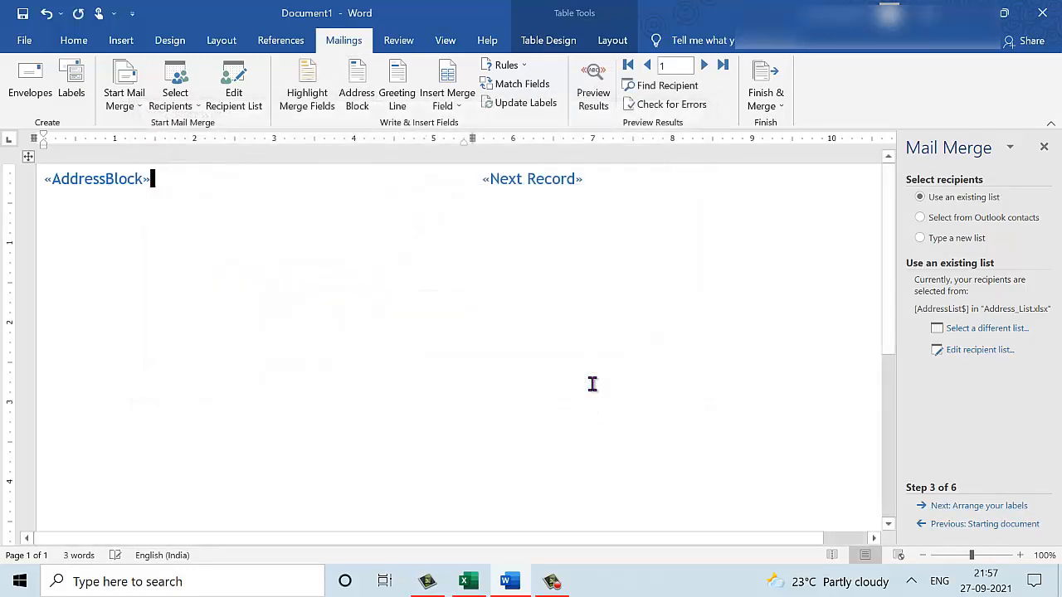
click(996, 506)
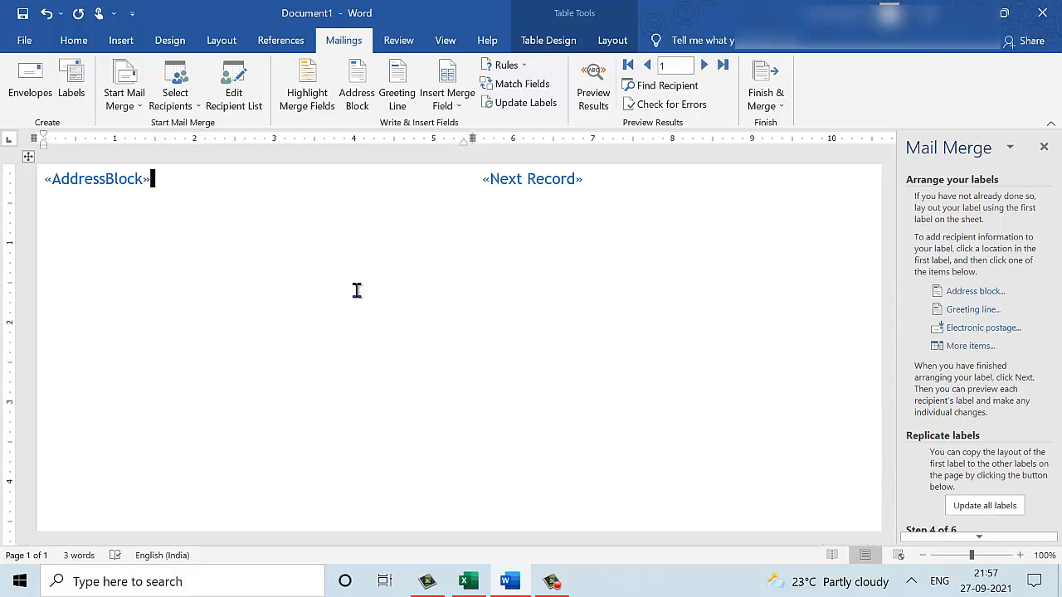
Copy the «AddressBlock» to every label with Update all labels and advance to previewing.
click(779, 477)
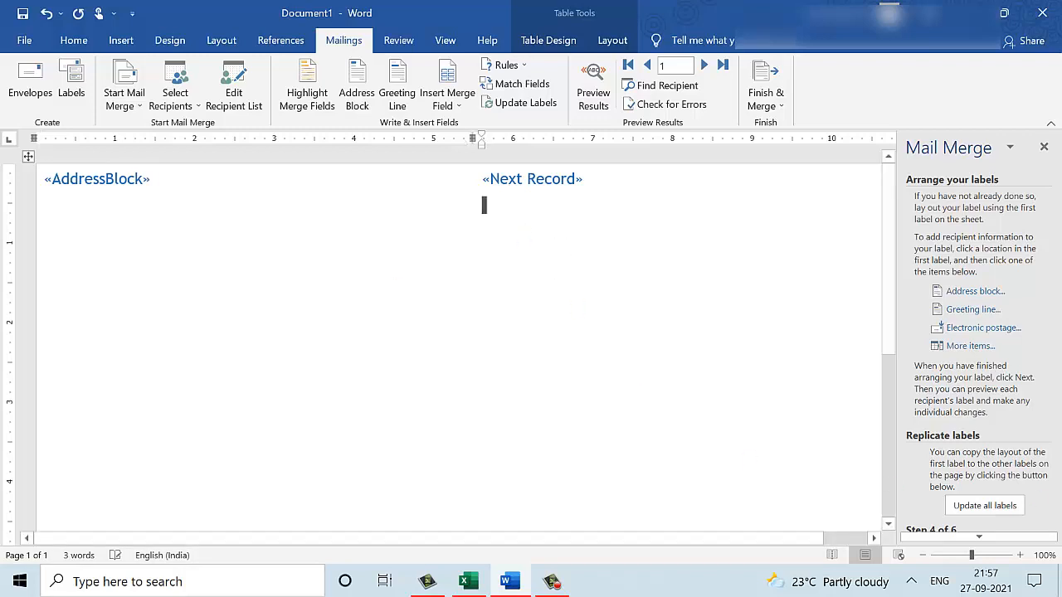
click(985, 505)
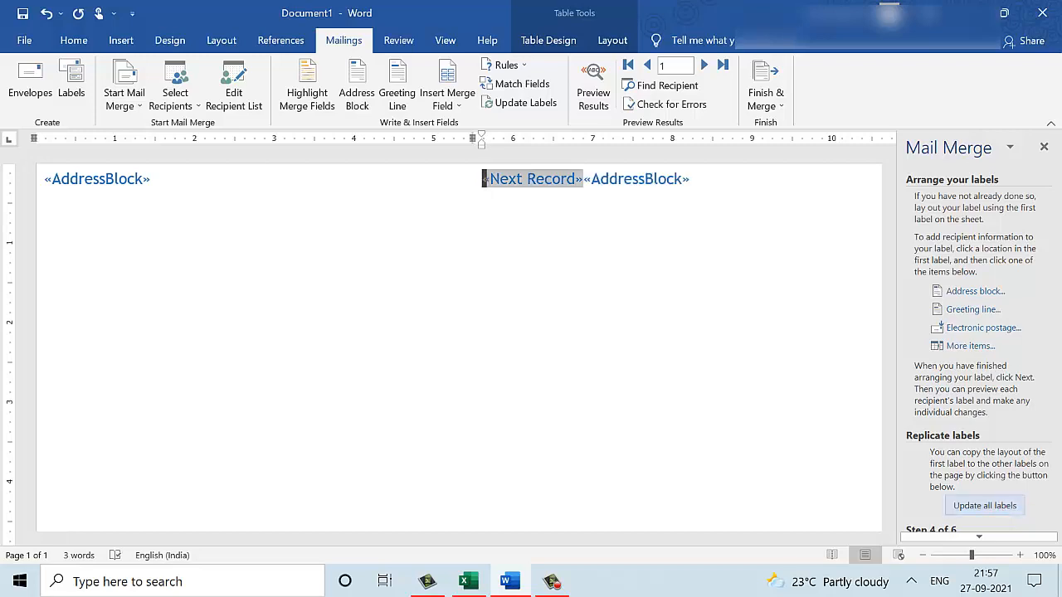
click(993, 540)
click(993, 539)
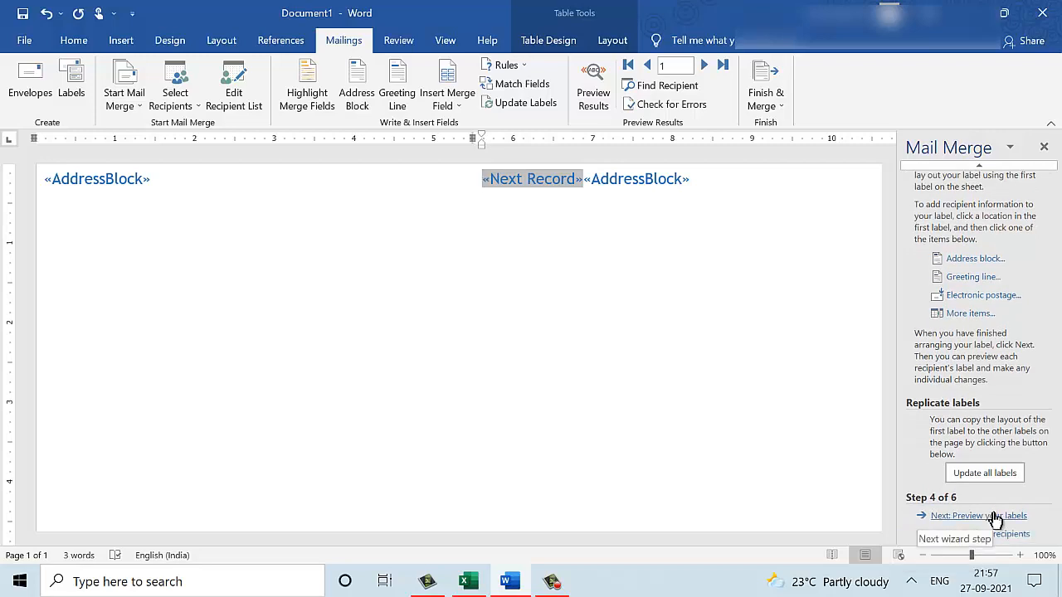
click(995, 516)
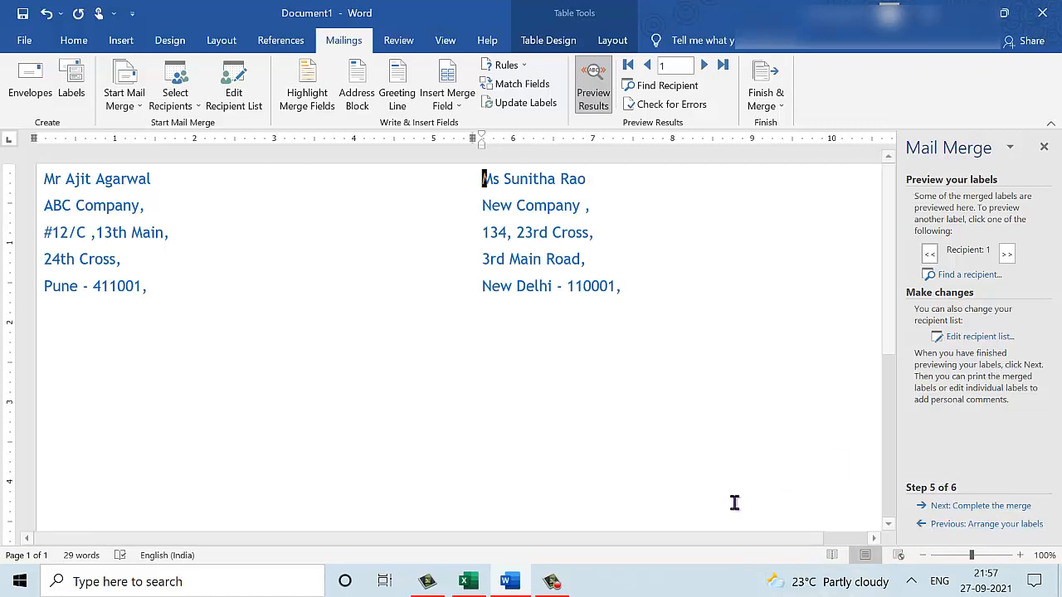
Zoom out and step through the previewed labels up to recipient 4.
click(924, 556)
click(924, 555)
click(924, 556)
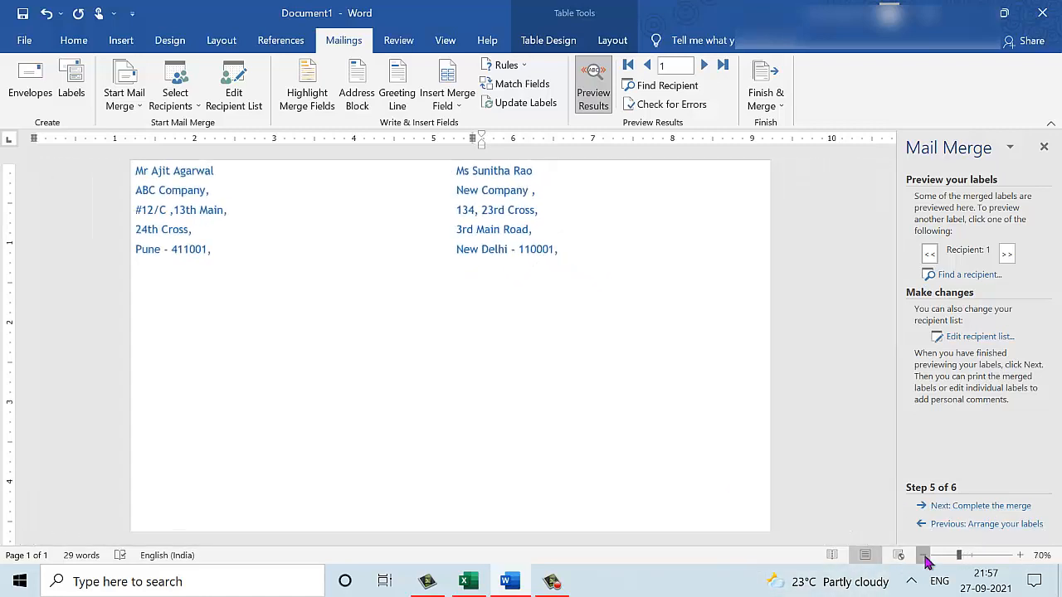
click(924, 556)
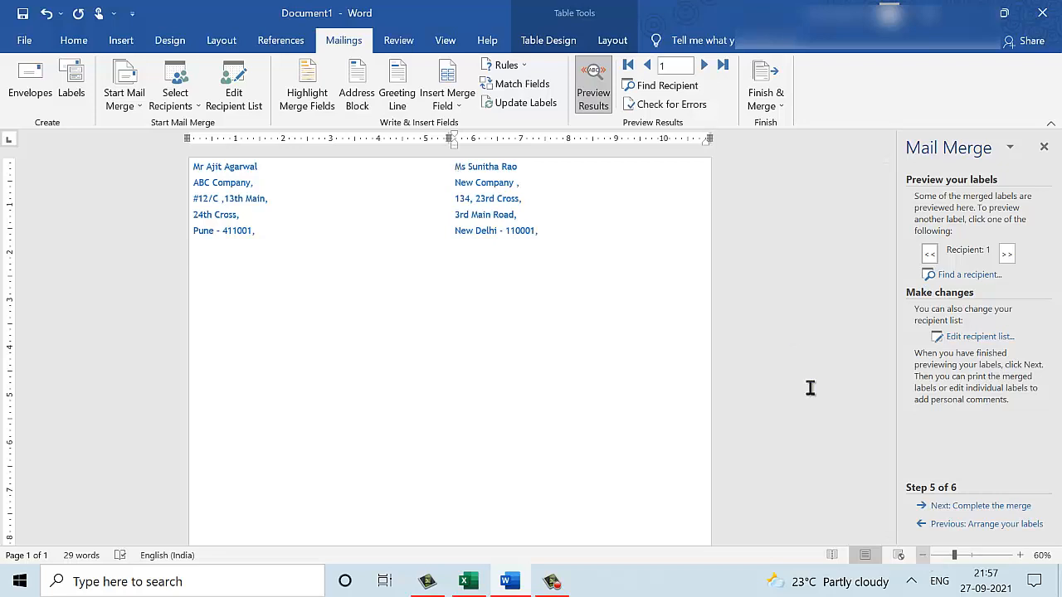
click(707, 73)
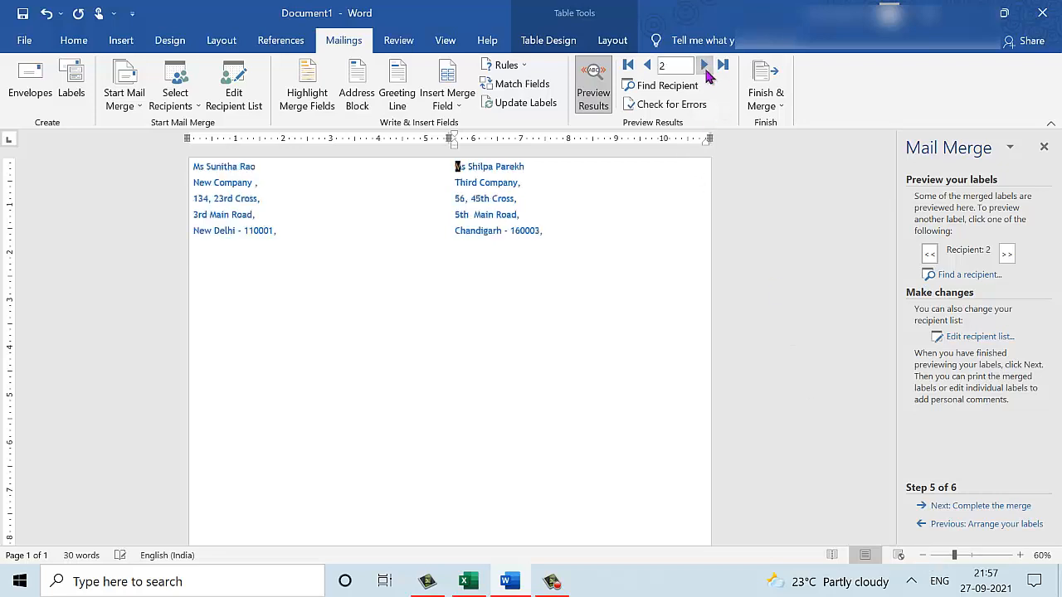
click(707, 73)
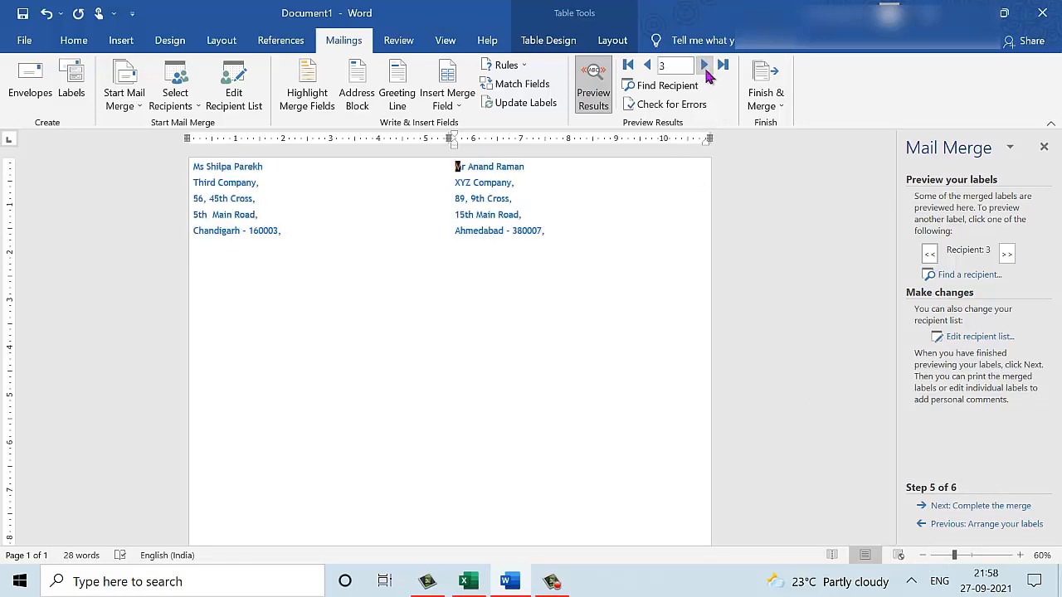
click(707, 73)
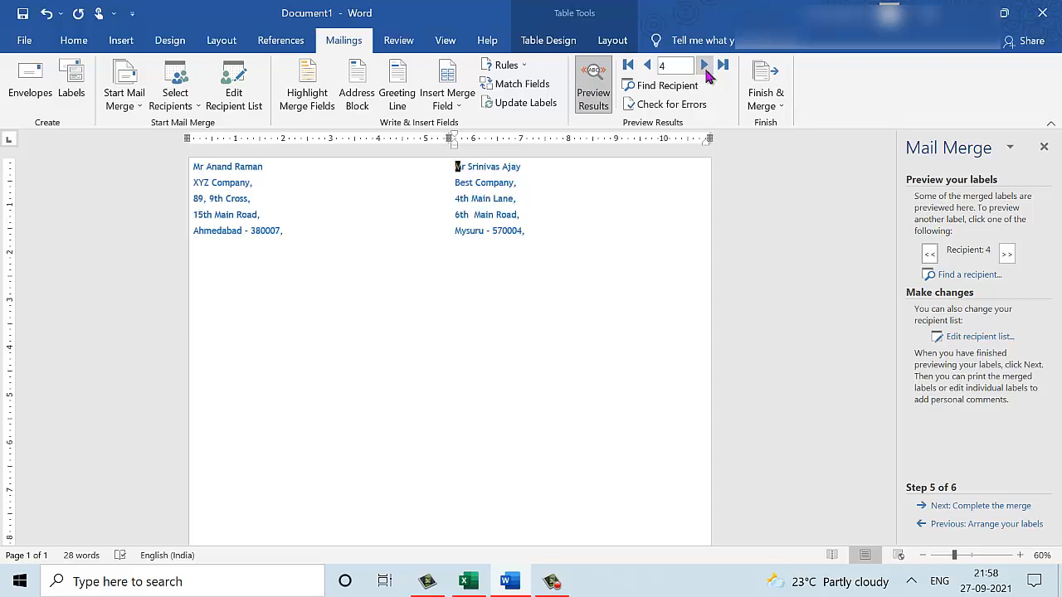
Merge all records into a new Labels1 document, then open a fresh blank document.
click(982, 507)
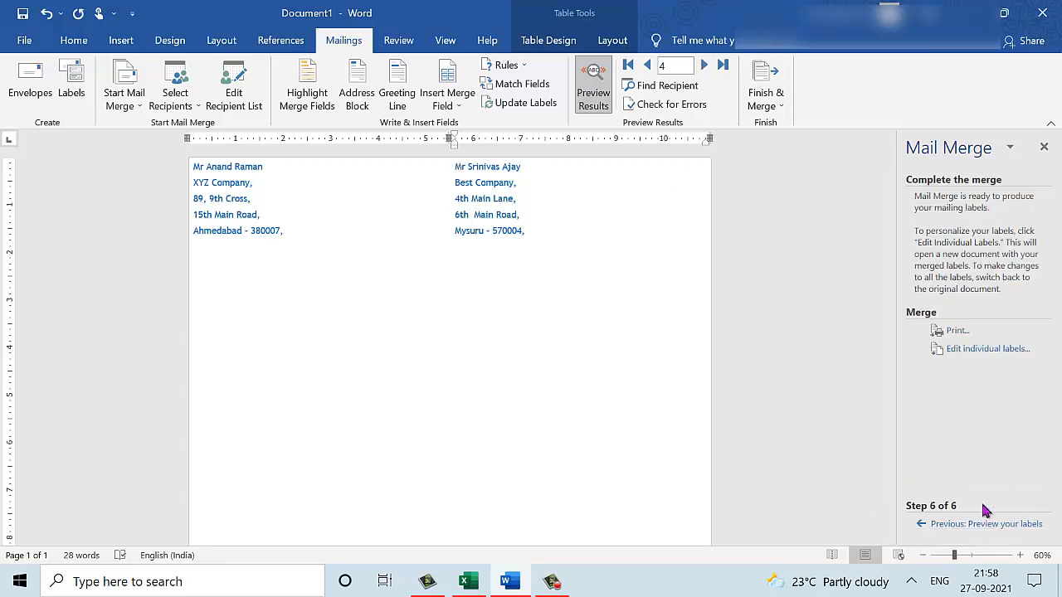
click(992, 355)
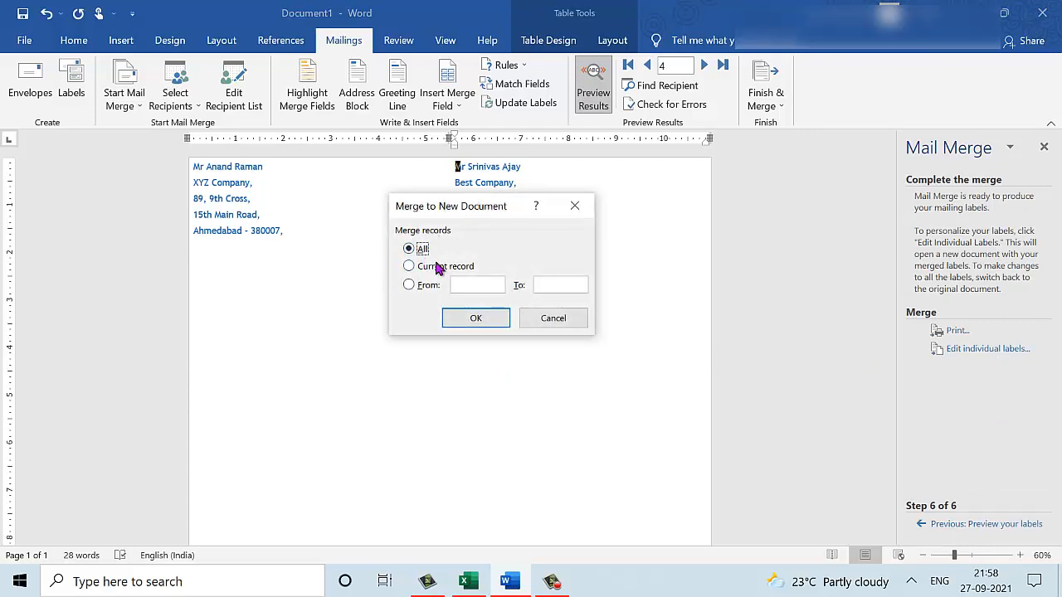
click(480, 319)
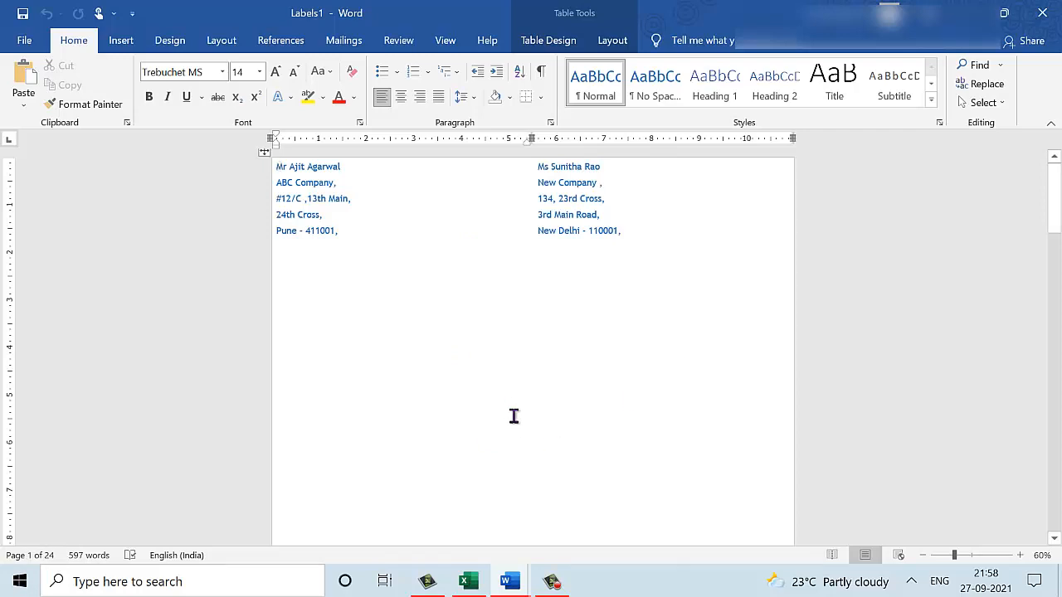
key(shift+Right)
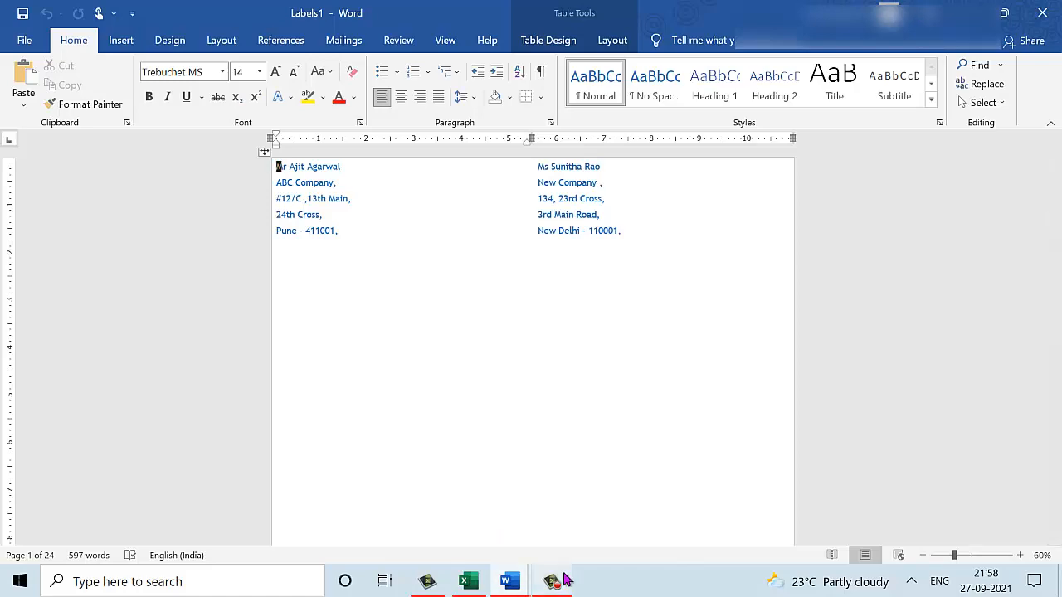
click(552, 581)
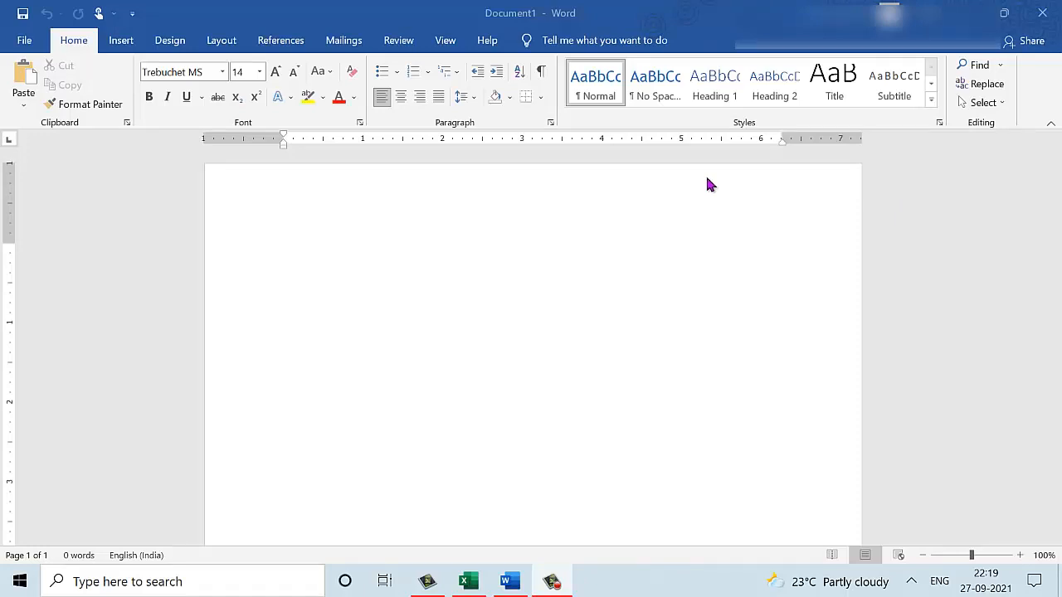
Start a Directory merge with the Step-by-Step wizard, keeping the current document, up to step 3.
click(356, 44)
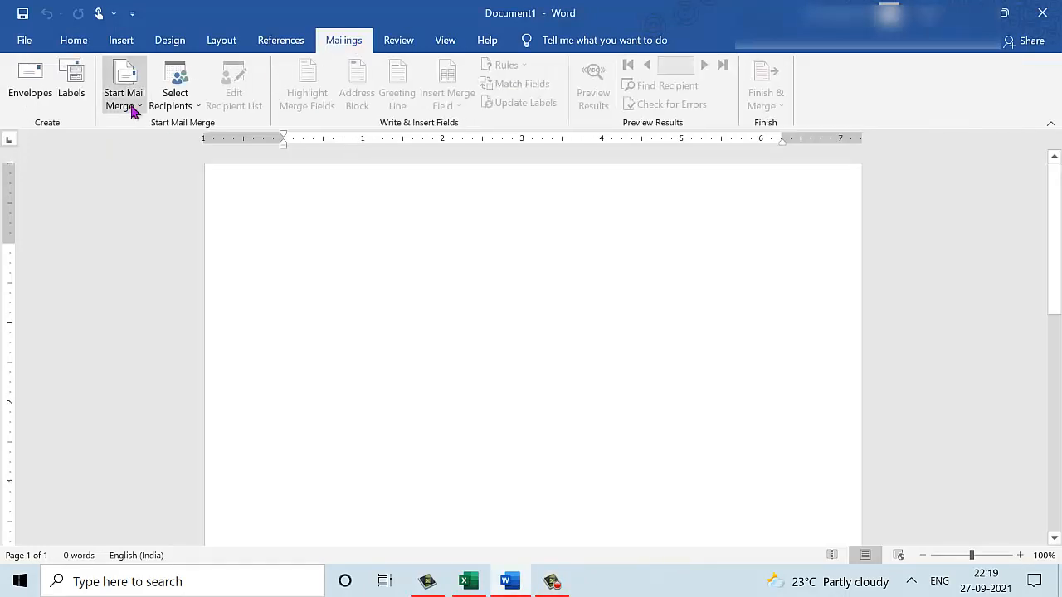
click(133, 112)
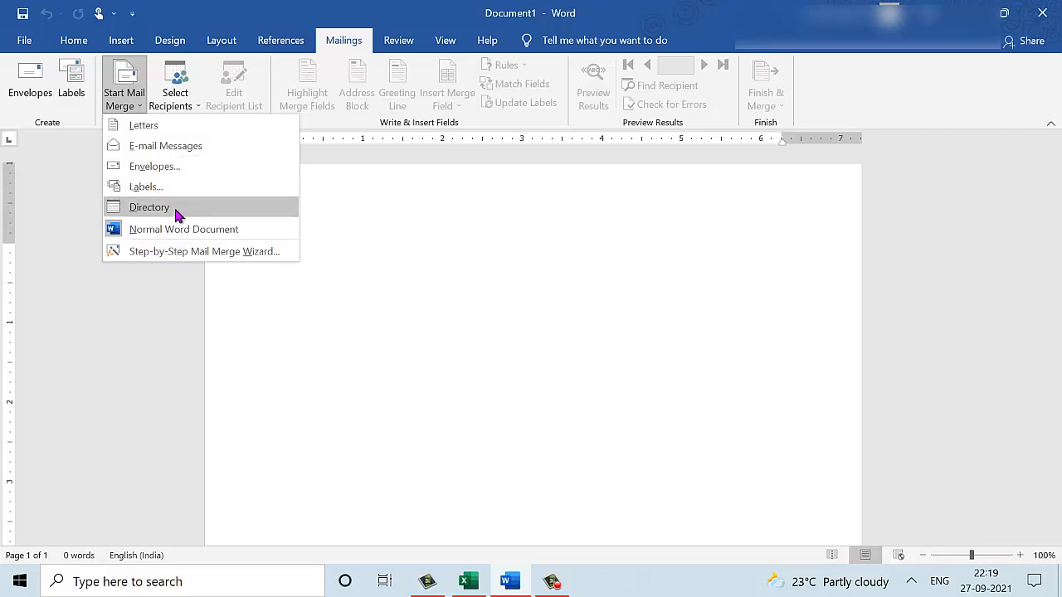
click(189, 253)
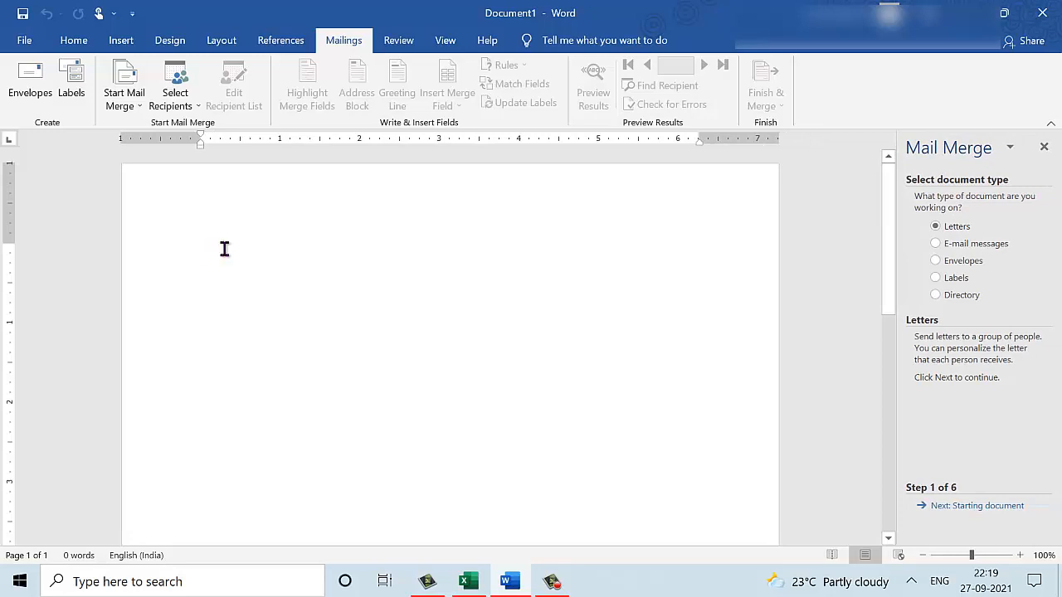
click(958, 296)
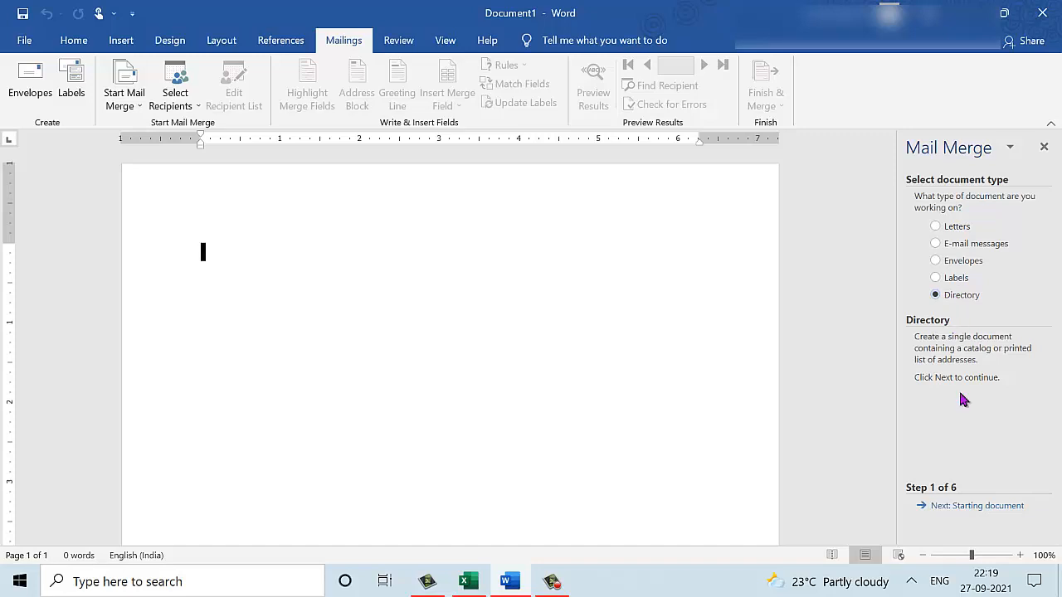
click(972, 507)
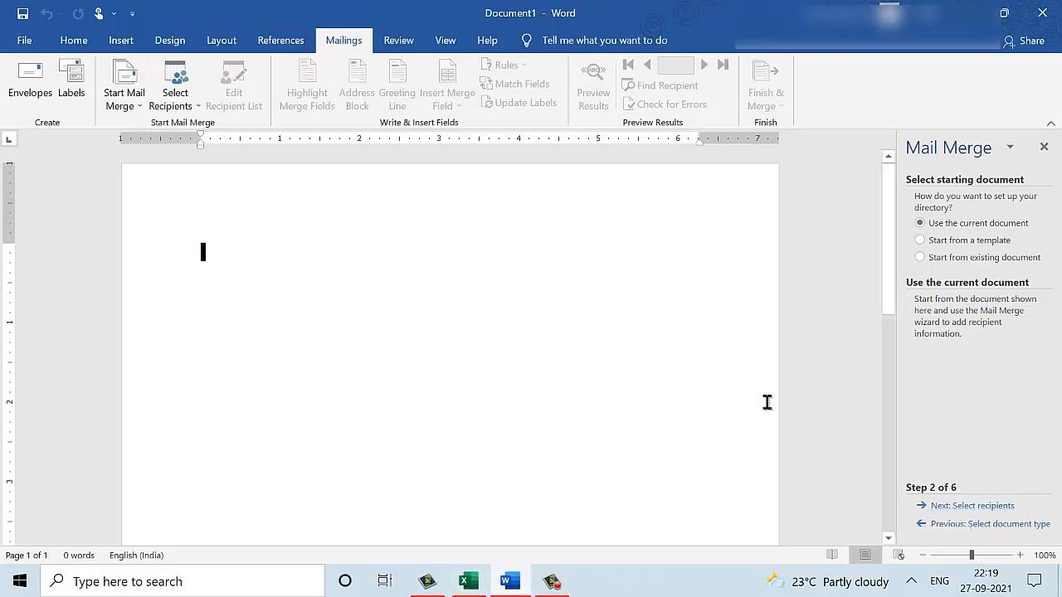
click(971, 506)
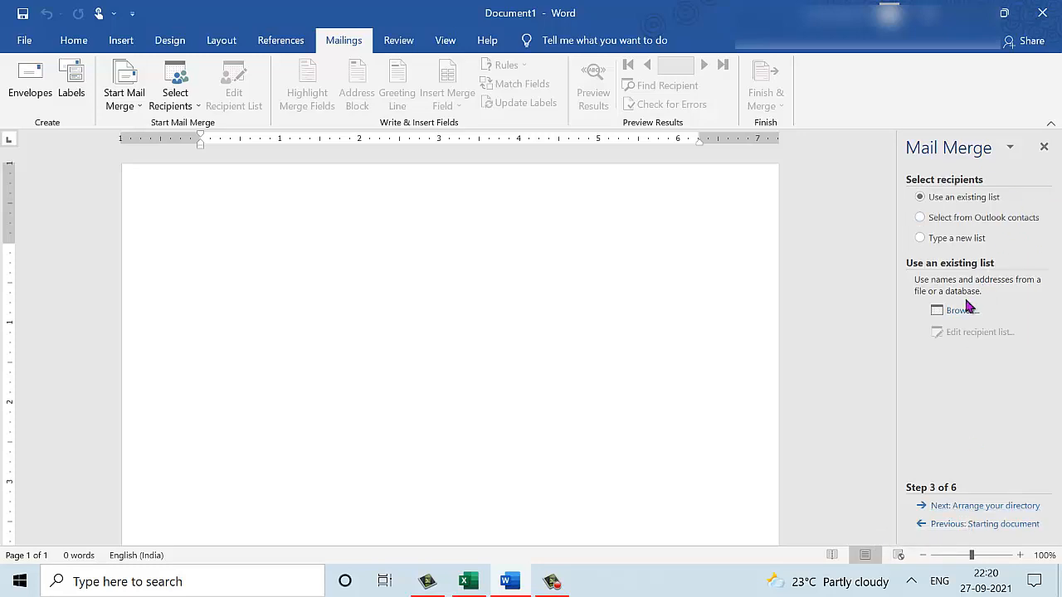
Check the Address_List workbook in Excel, then browse to the Desktop Mail Merge folder.
click(470, 581)
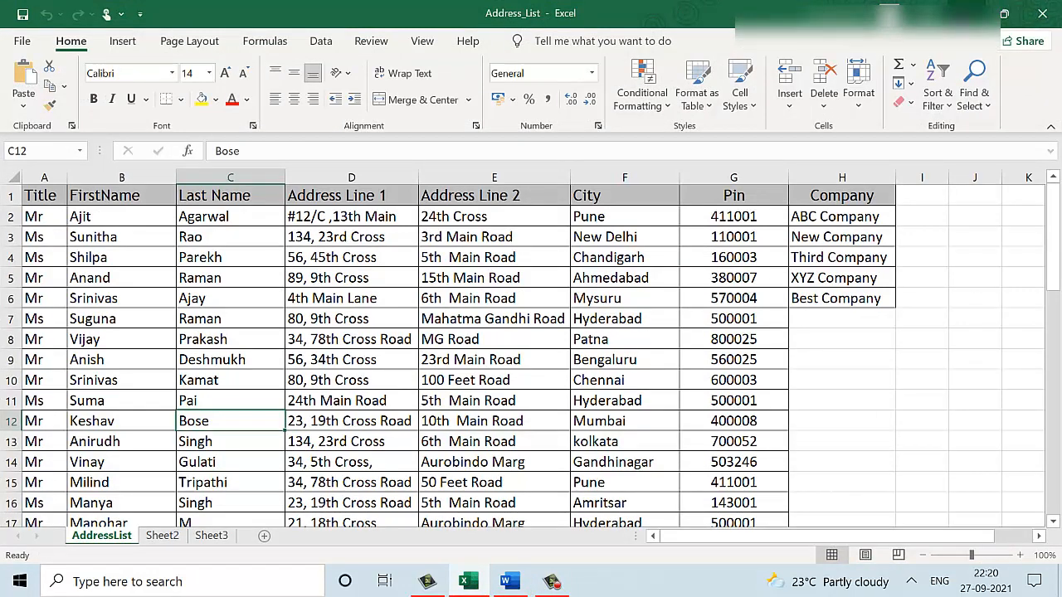
click(966, 13)
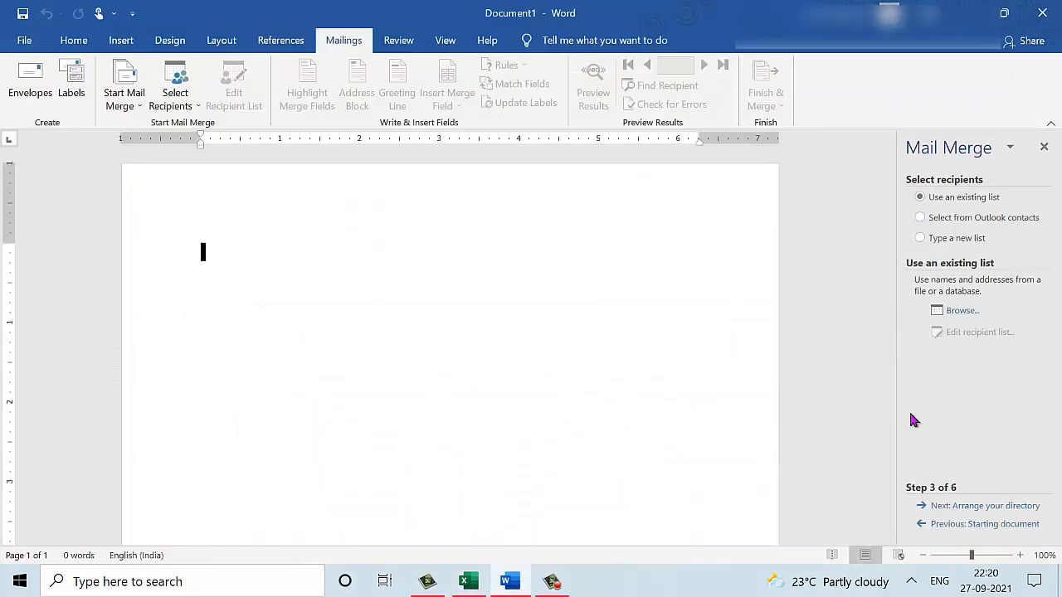
click(971, 314)
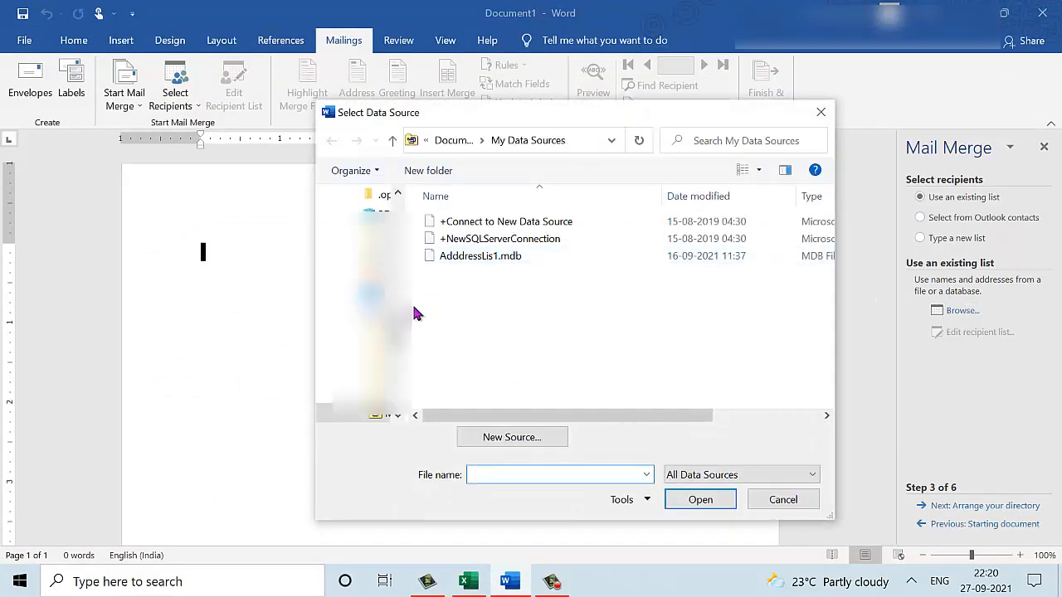
drag(398, 324, 400, 202)
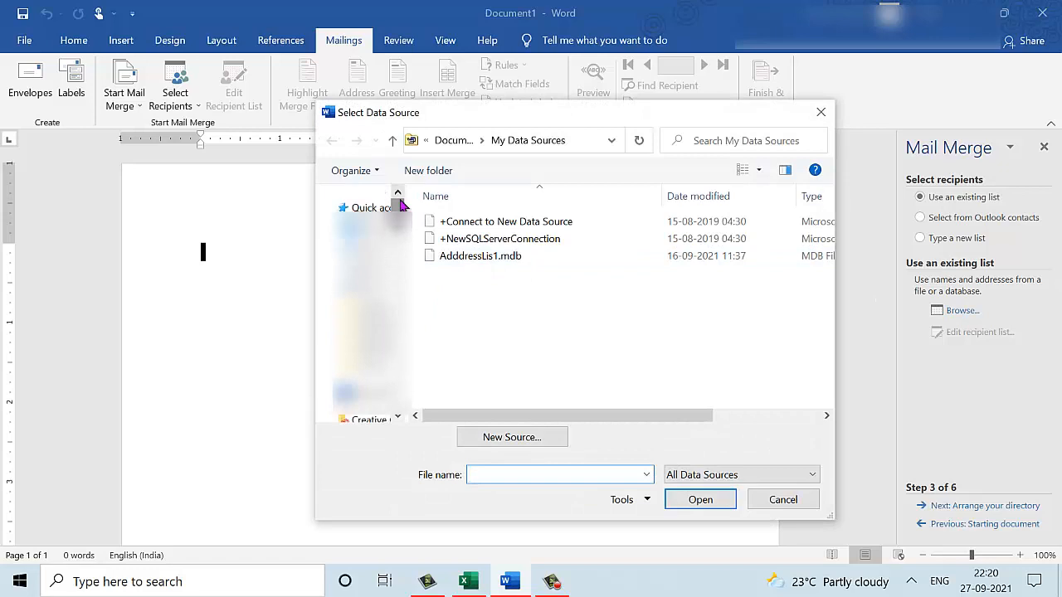
click(376, 232)
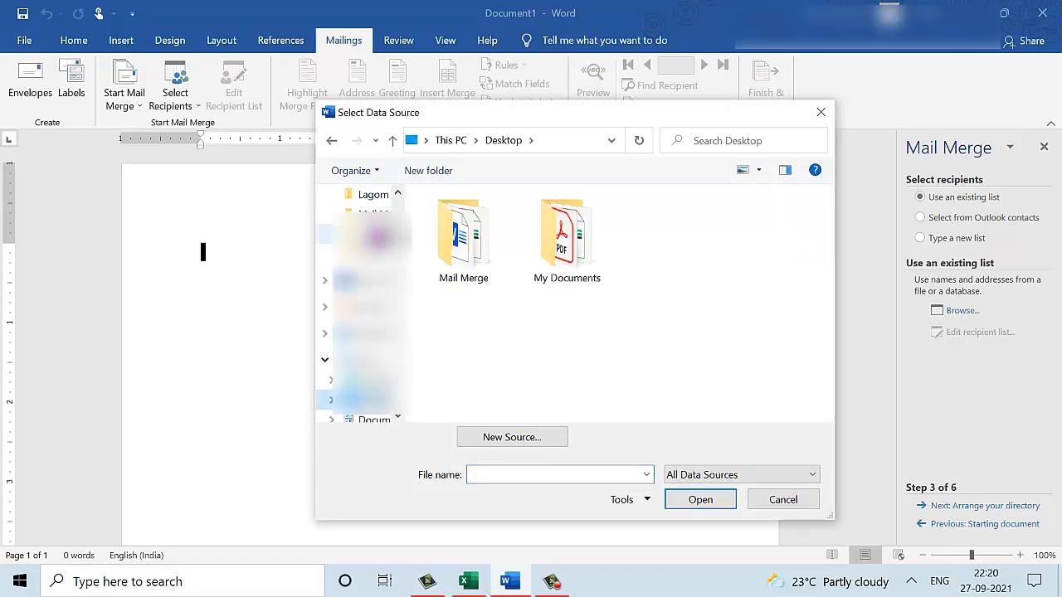
click(462, 253)
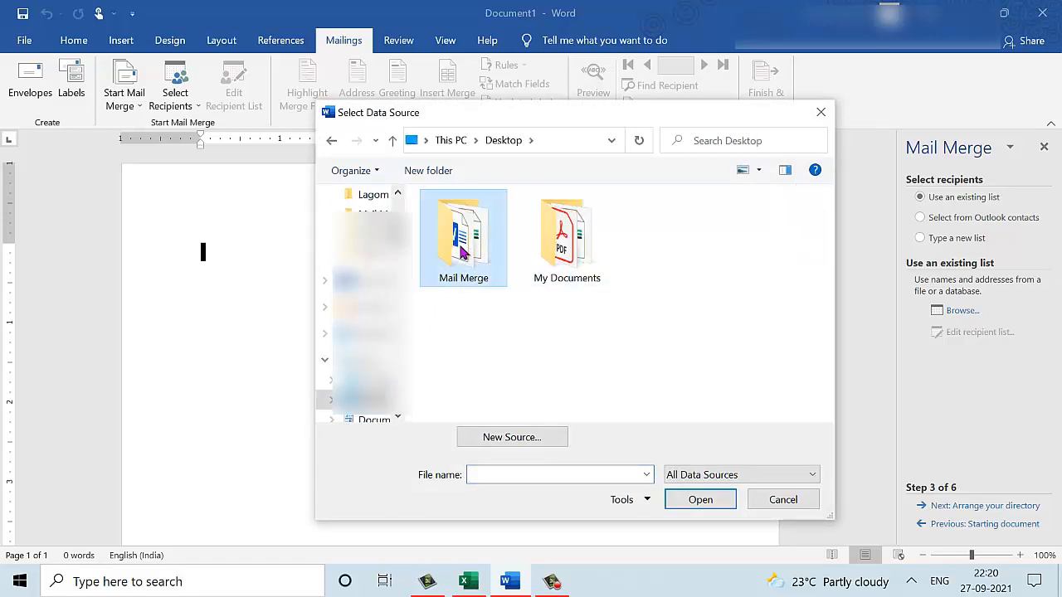
double_click(462, 253)
Load Address_List.xlsx, choose the AddressList$ sheet, and accept all recipients.
click(471, 222)
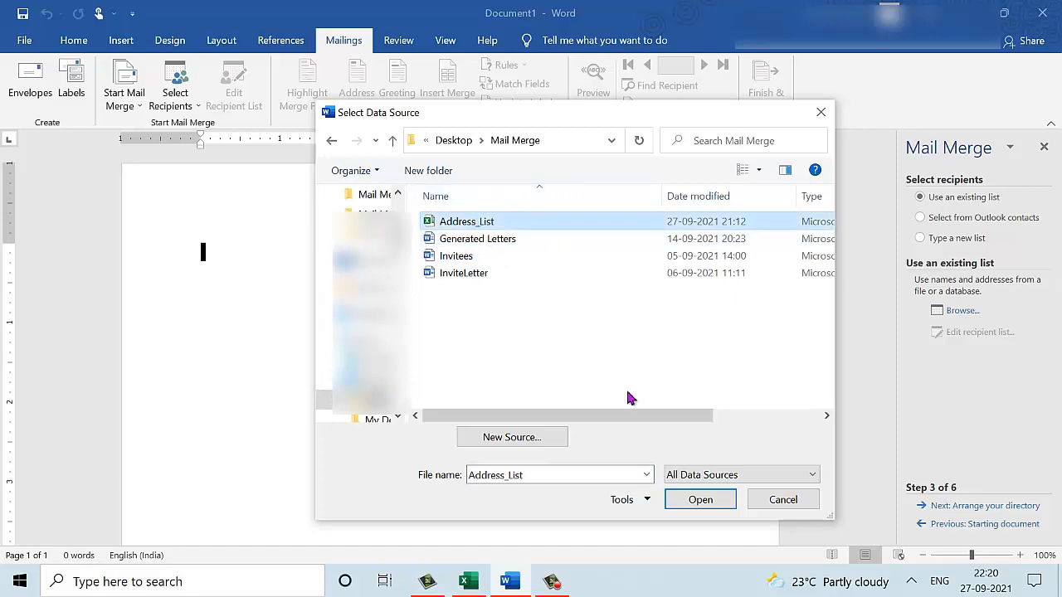
click(699, 500)
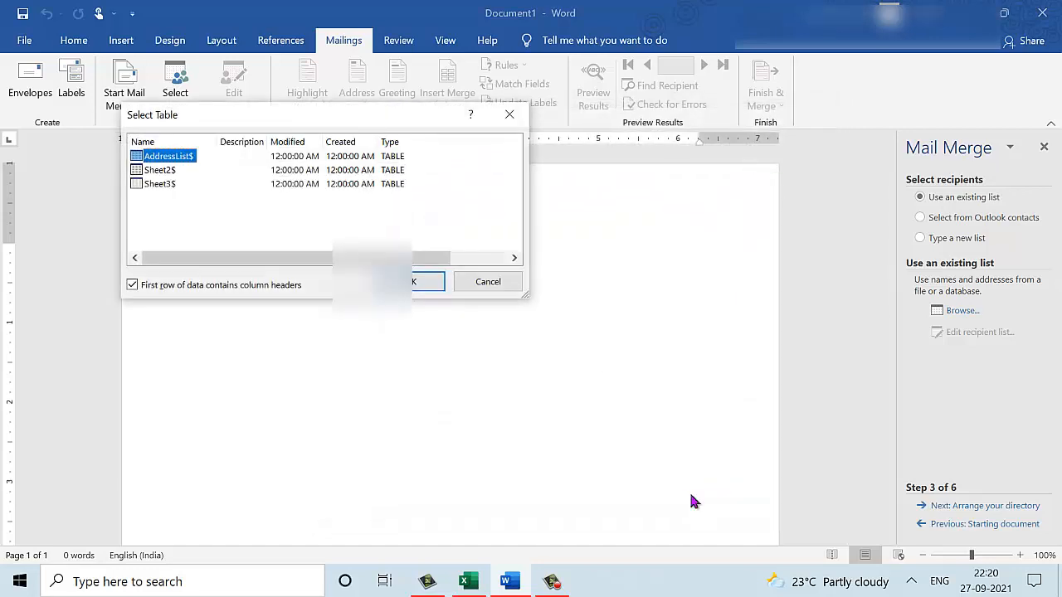
click(412, 283)
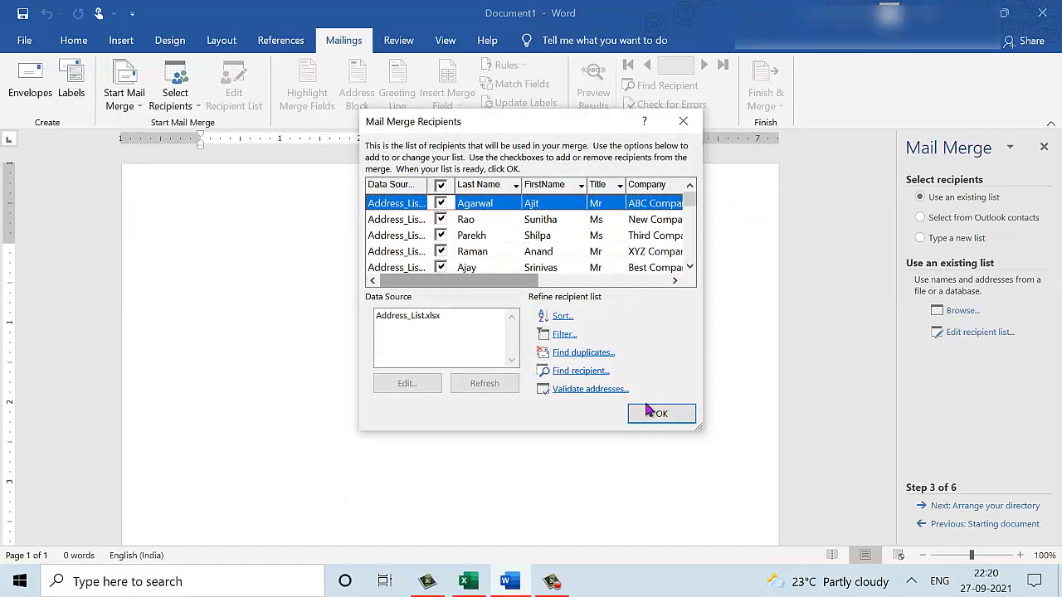
click(655, 413)
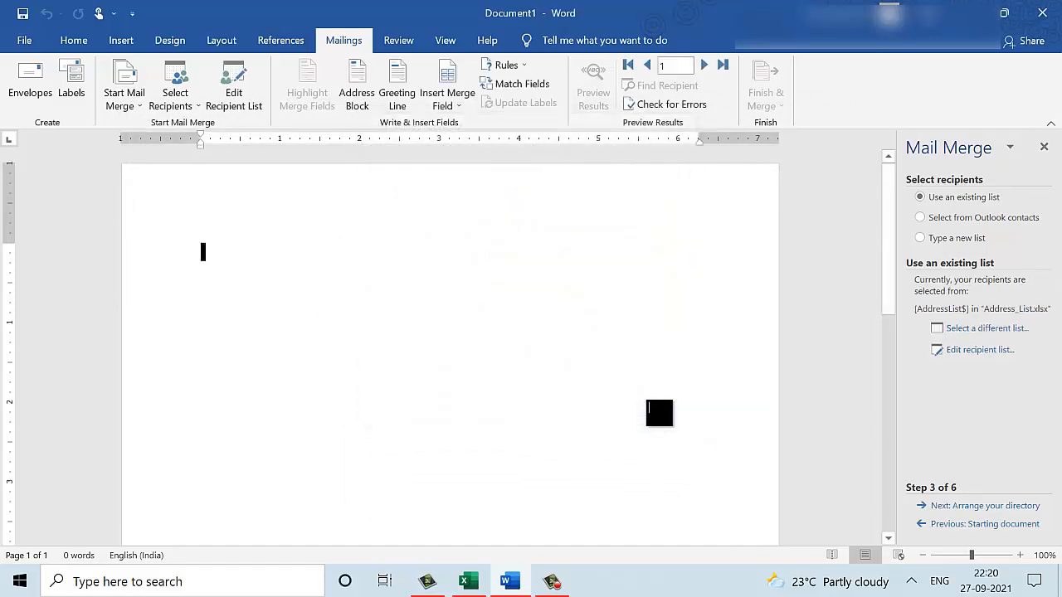
Insert a default address block followed by two blank lines, then preview recipient 1's address.
click(1002, 508)
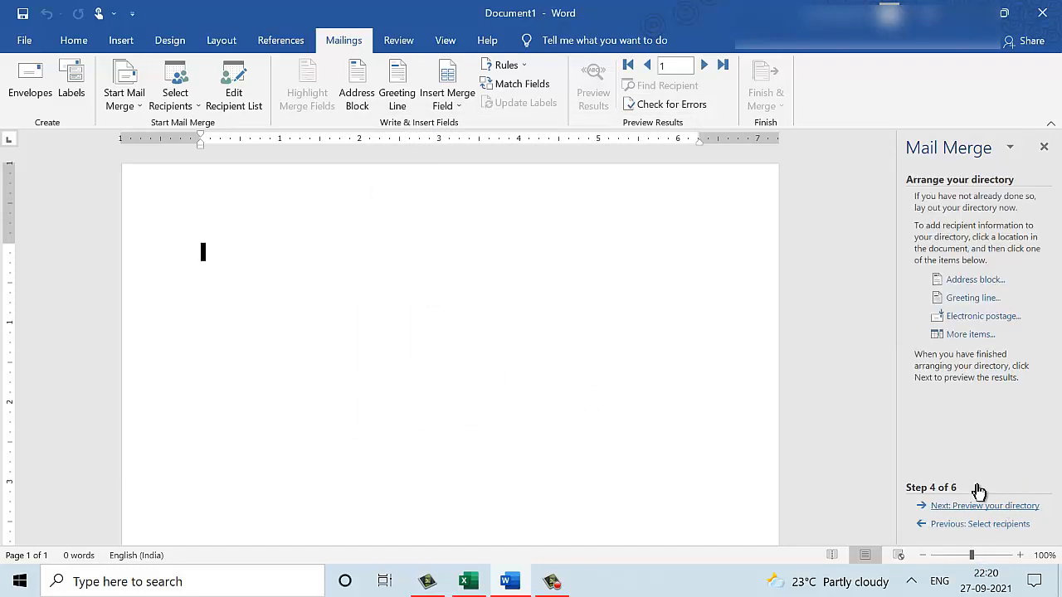
click(986, 279)
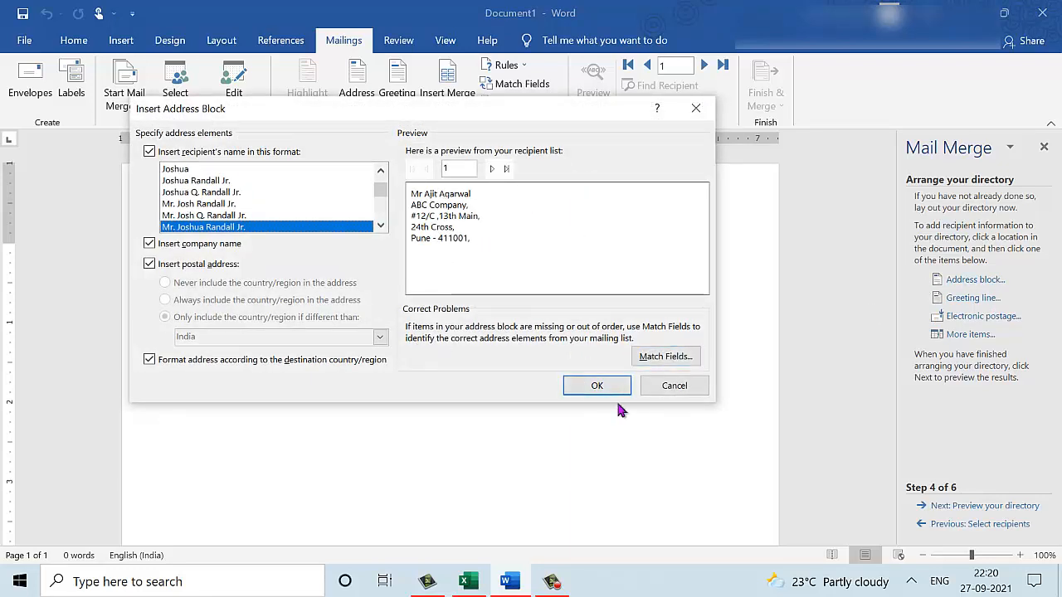
click(599, 386)
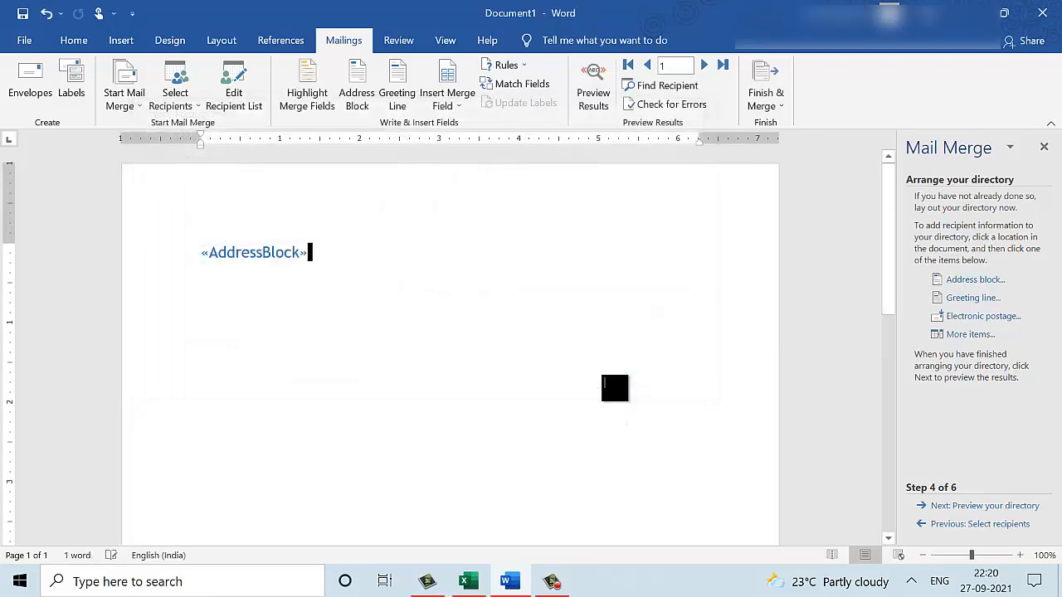
key(Return)
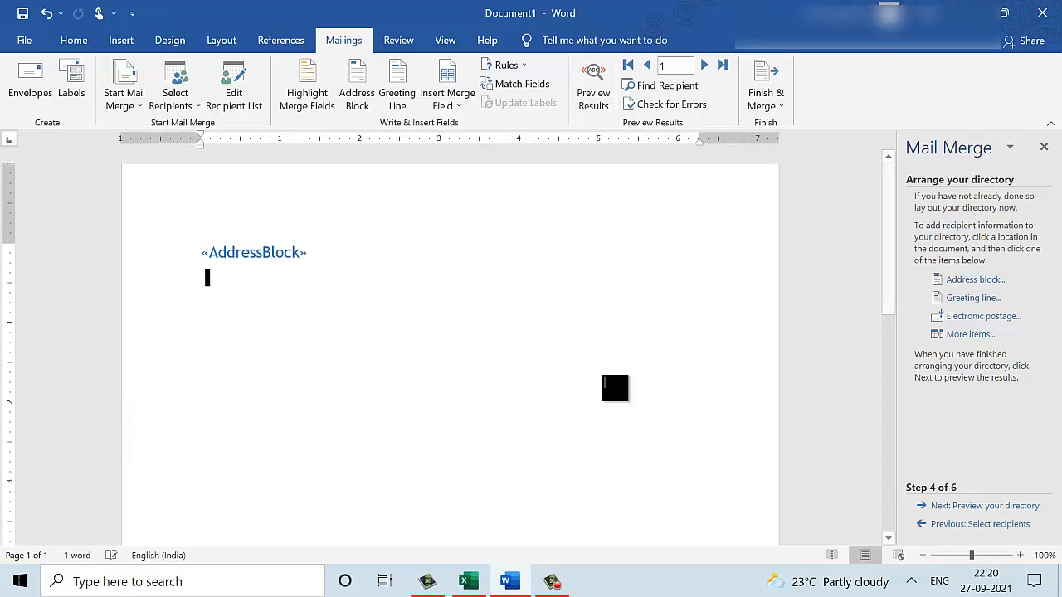
key(Return)
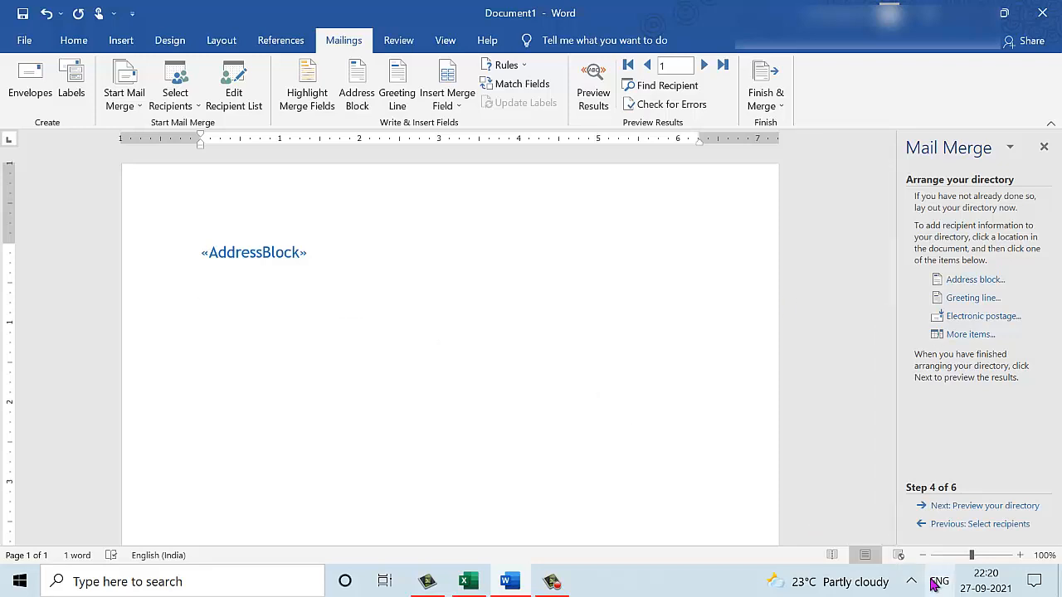
click(1010, 506)
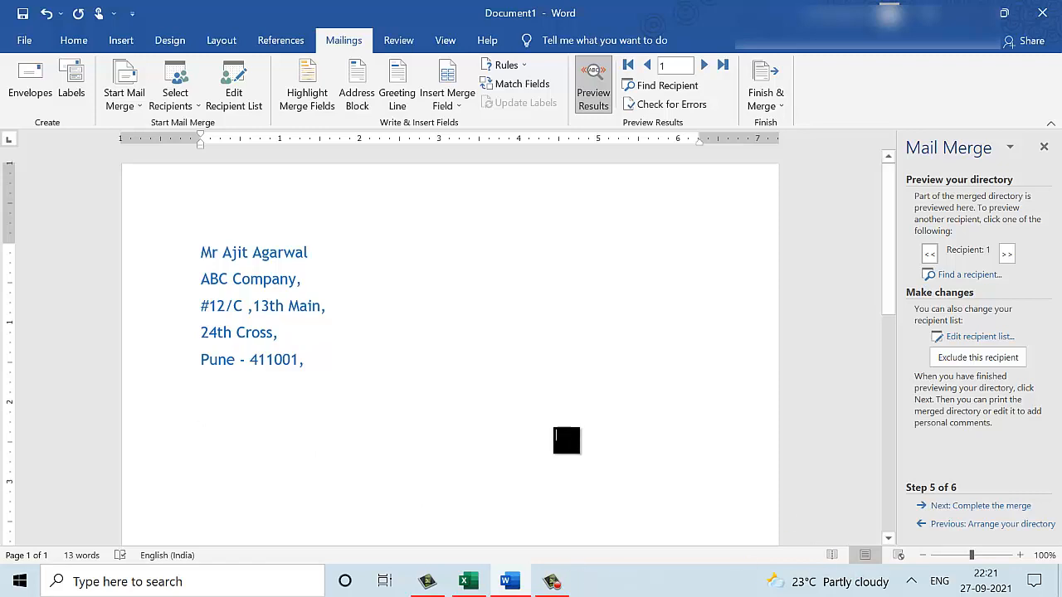
Complete the directory merge to a new document with All records selected.
click(1013, 506)
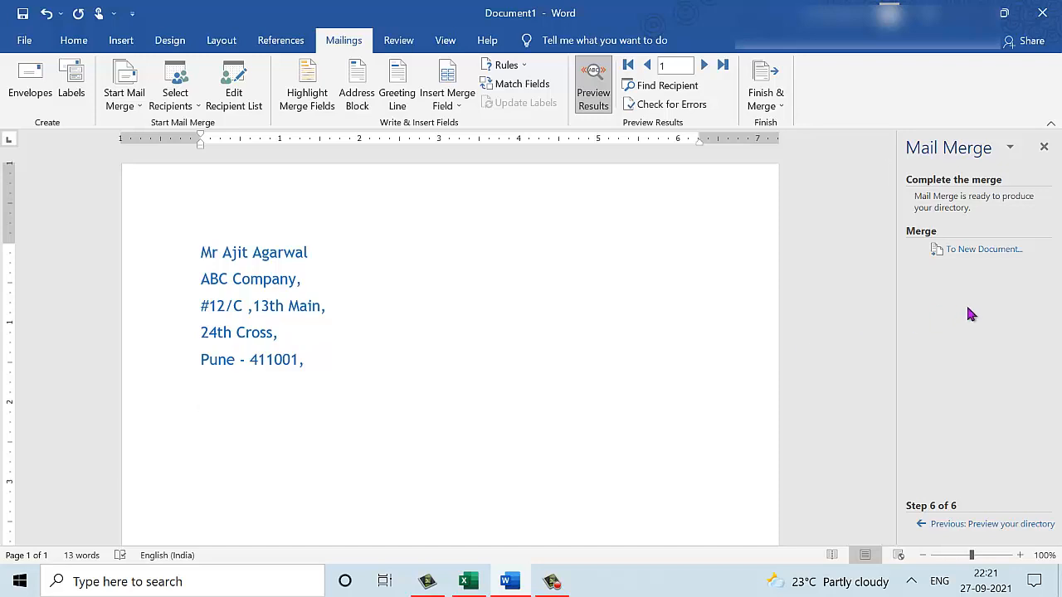
click(983, 250)
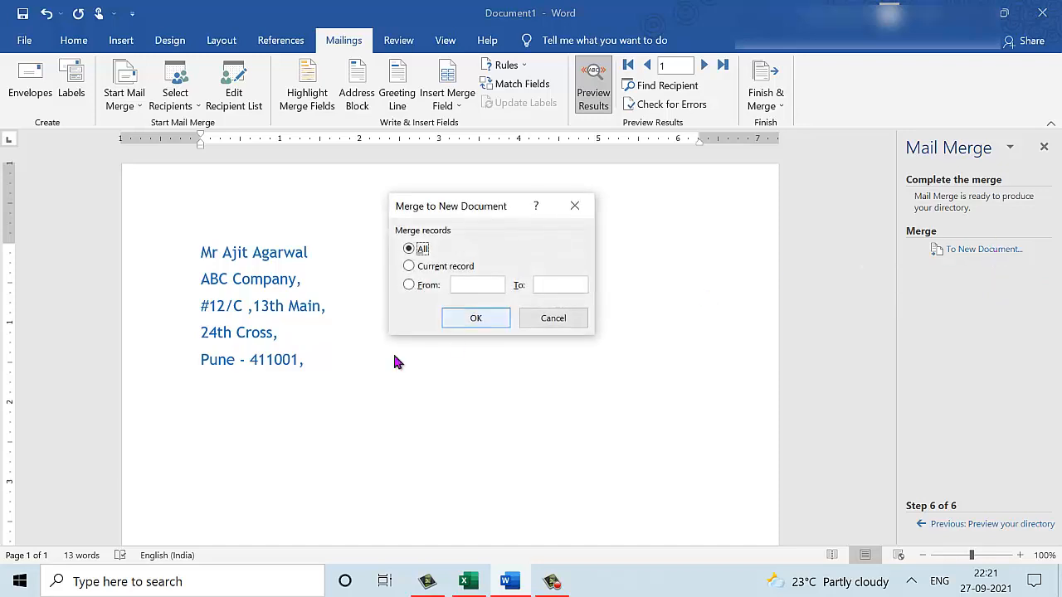
click(475, 318)
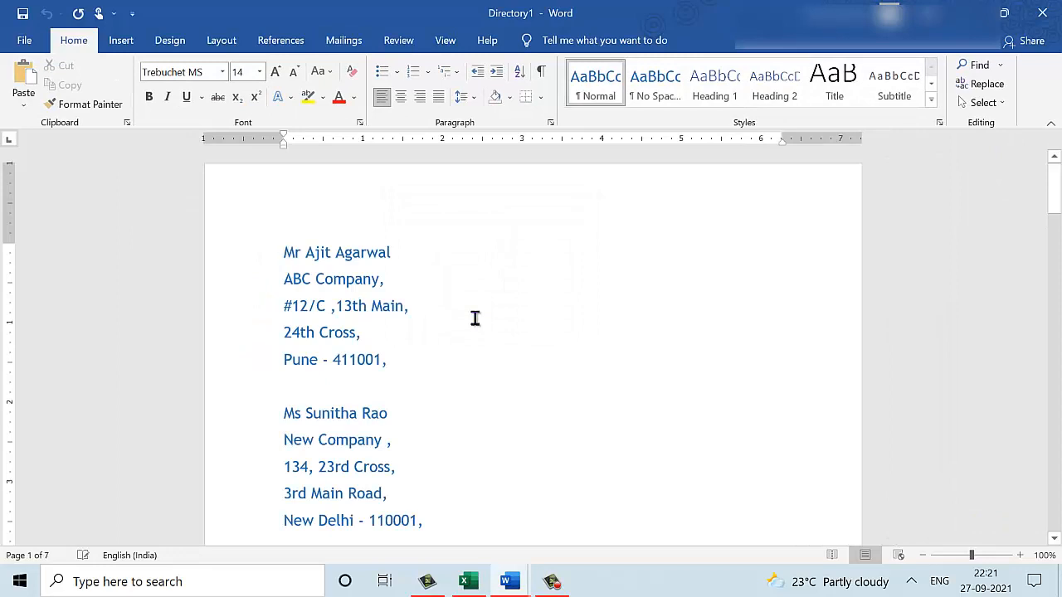
scroll(474, 317, down, 8)
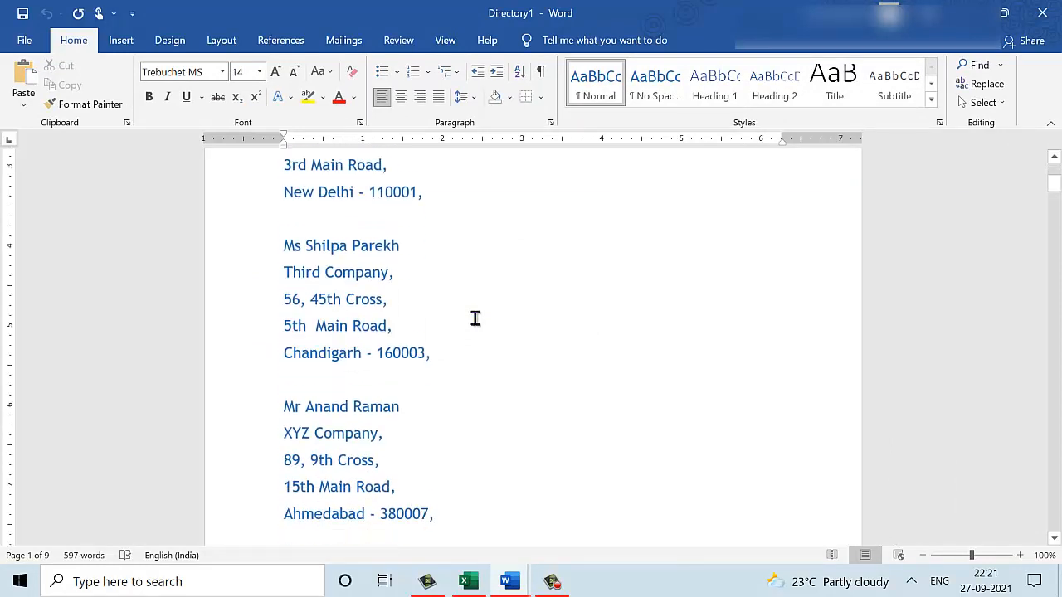
scroll(475, 318, down, 11)
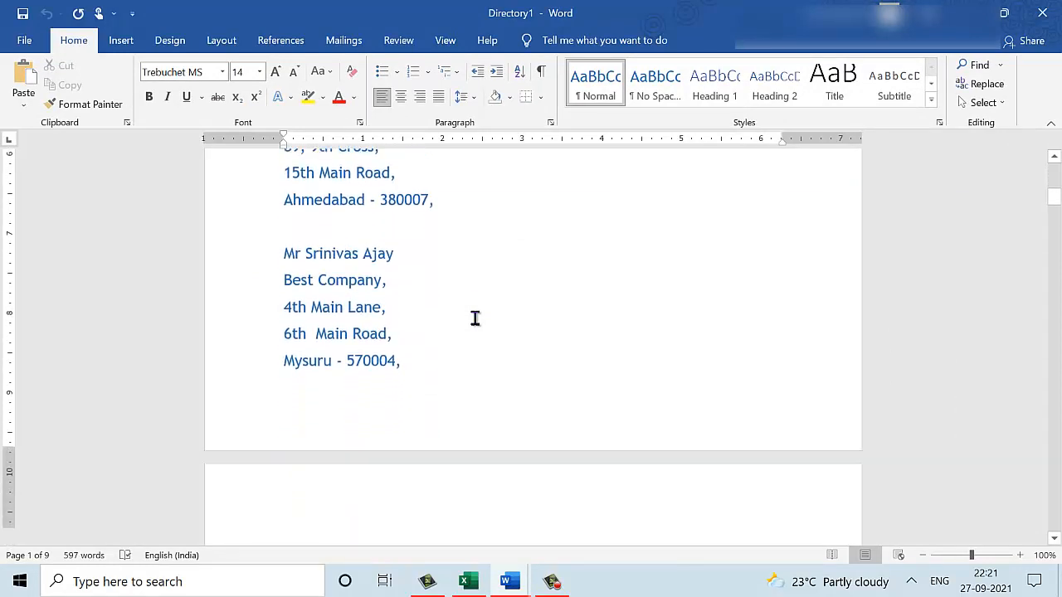
scroll(474, 318, down, 1)
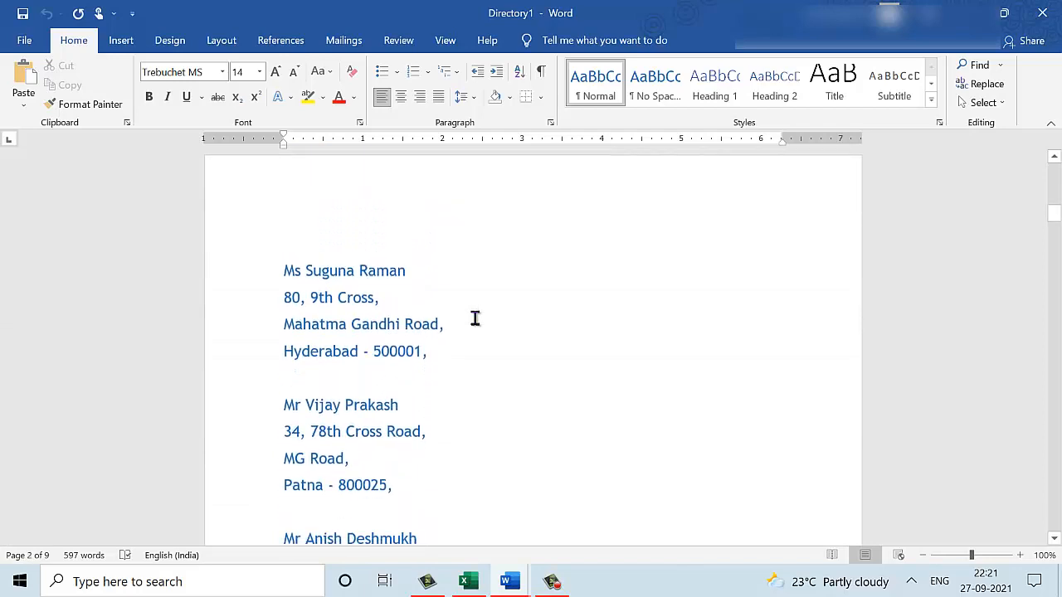
scroll(474, 317, down, 8)
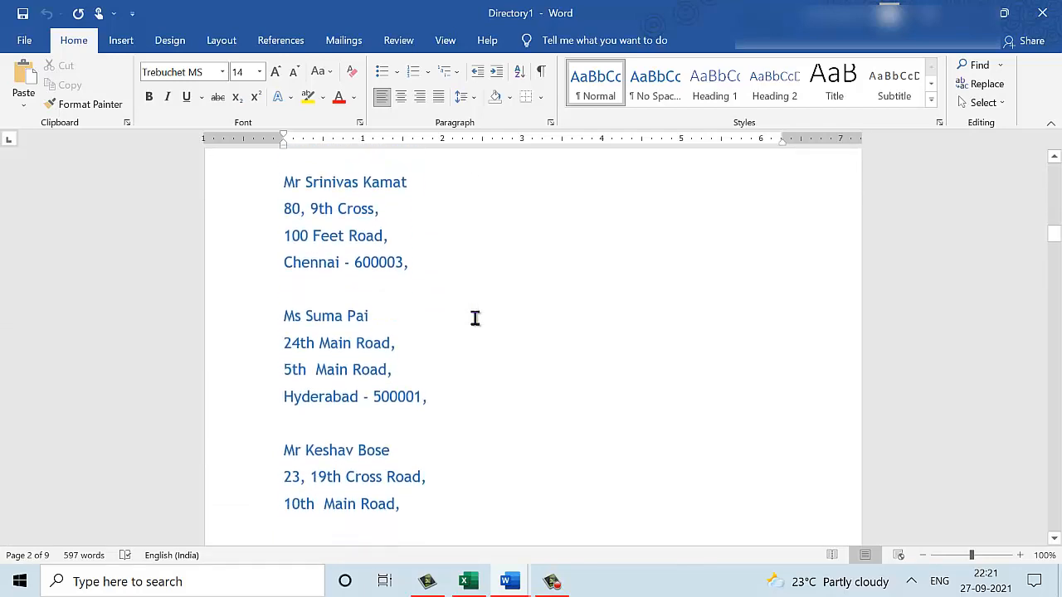
scroll(474, 317, down, 7)
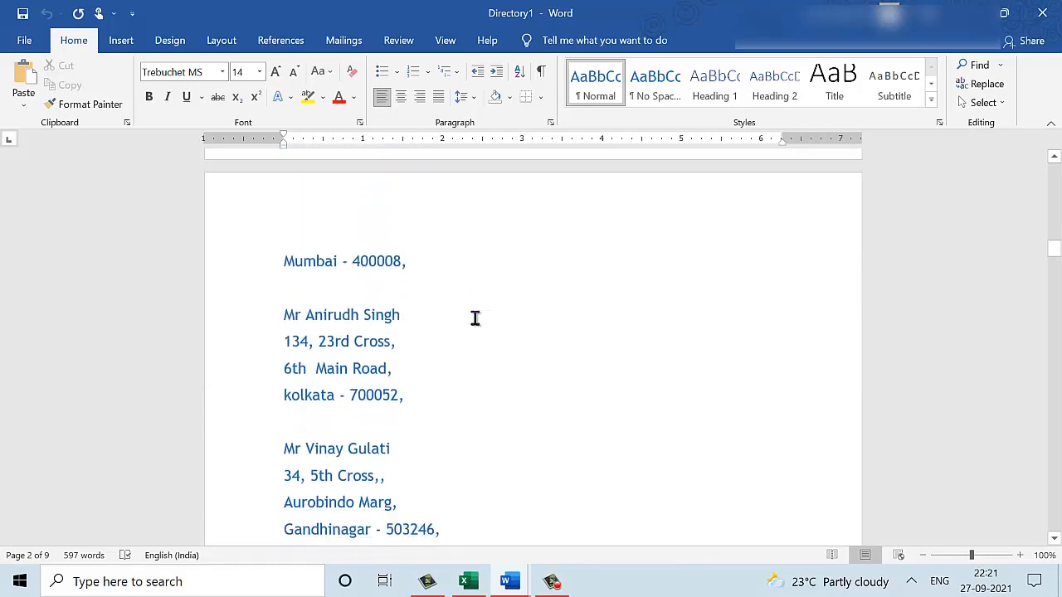
scroll(474, 318, down, 5)
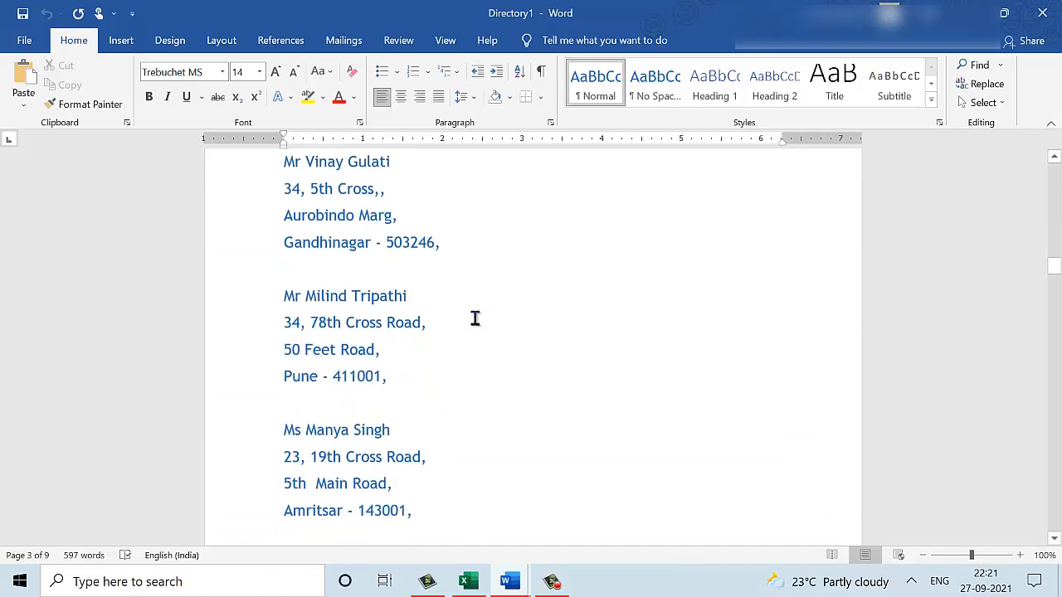
scroll(474, 317, down, 4)
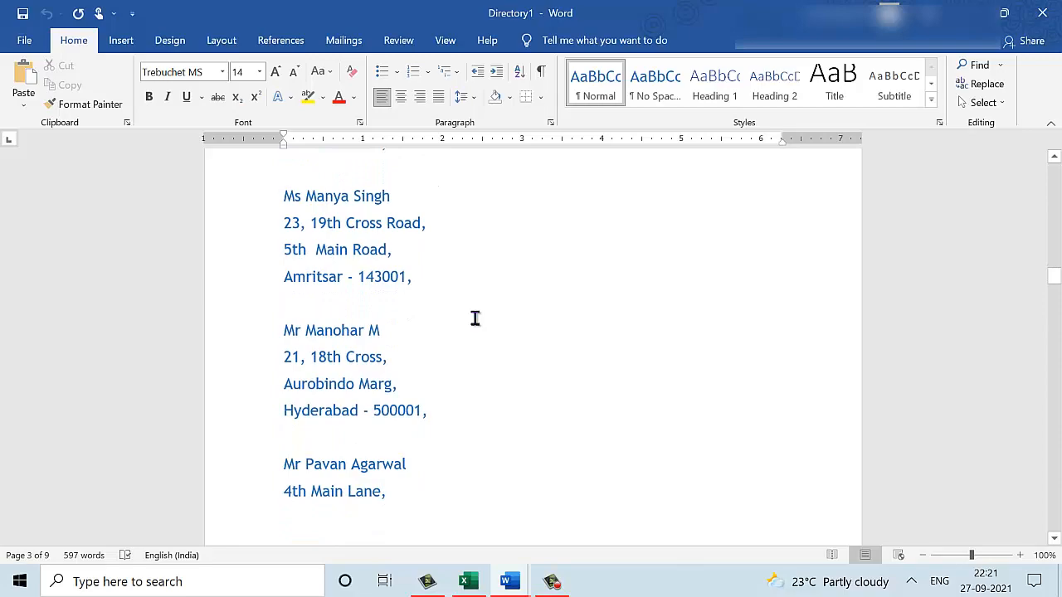
scroll(475, 318, down, 3)
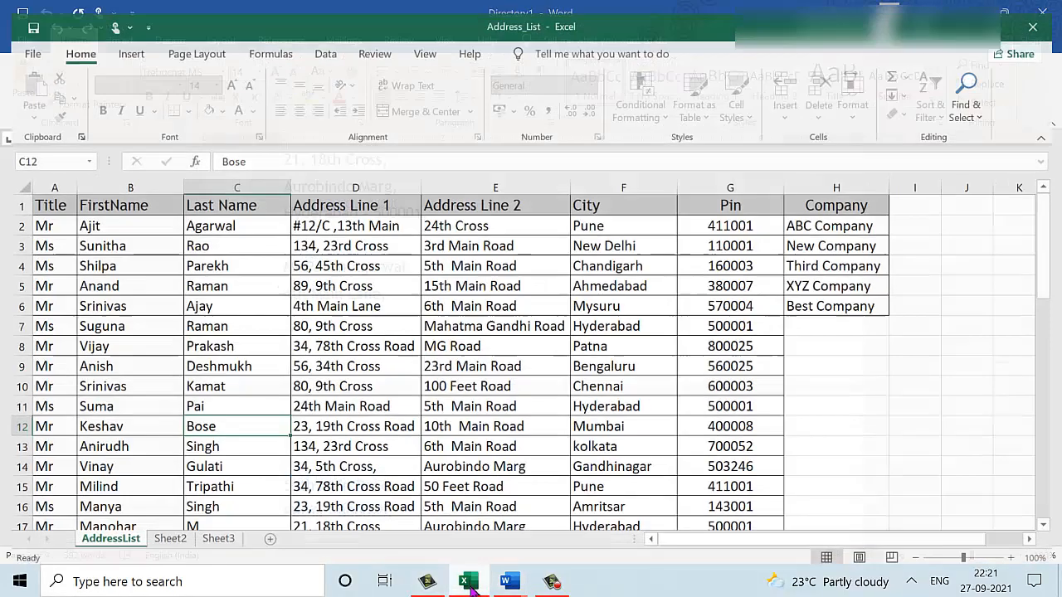
click(468, 582)
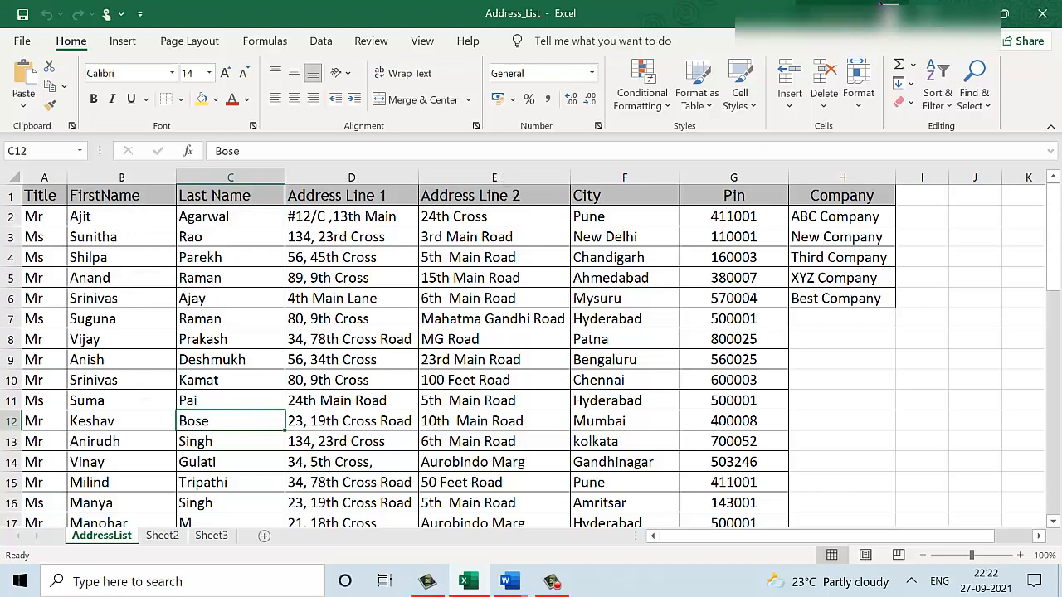
click(962, 12)
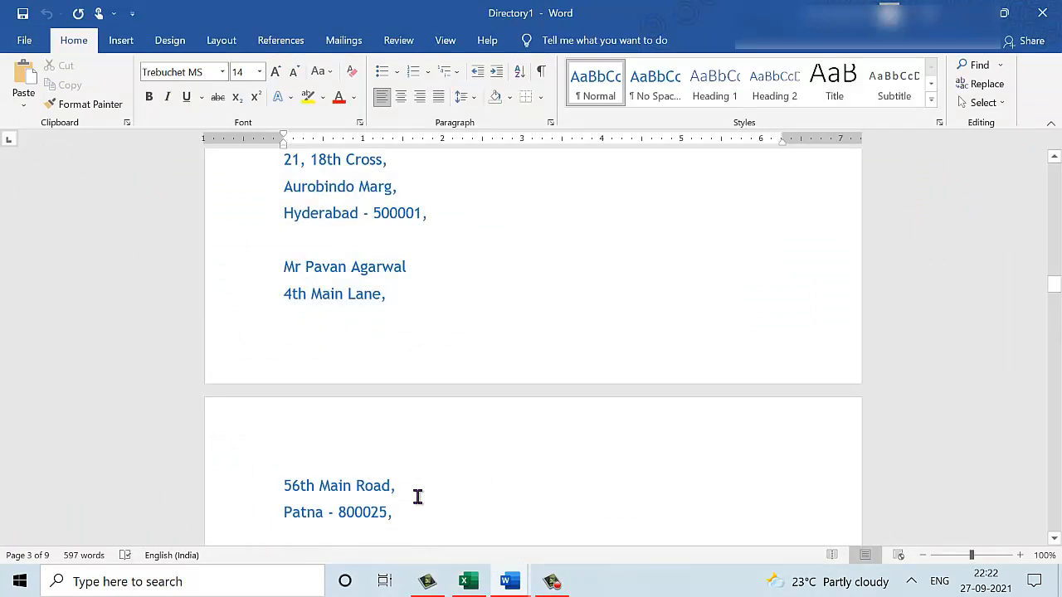
scroll(417, 497, down, 5)
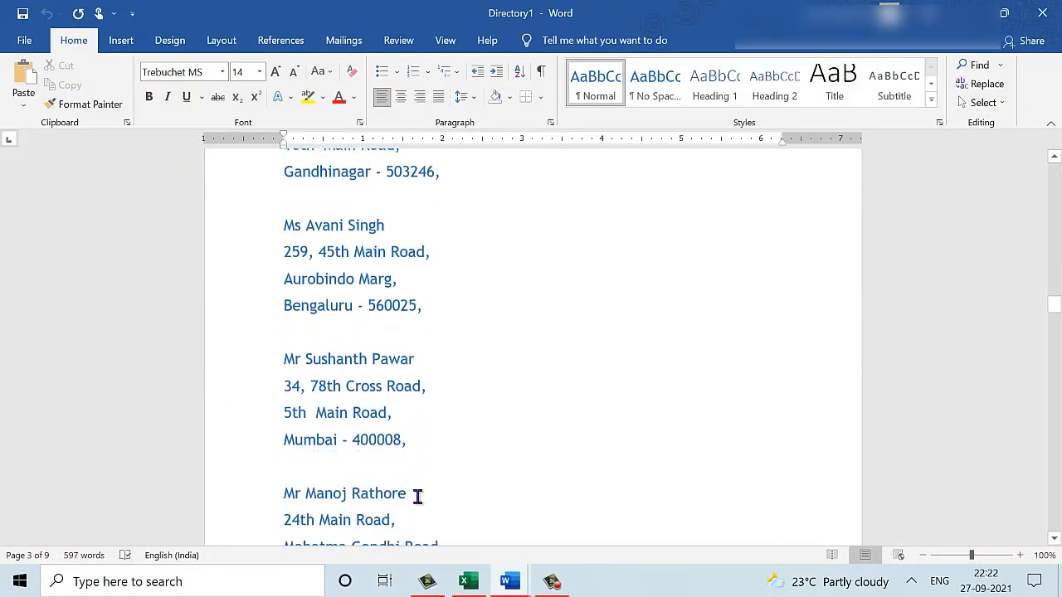
scroll(417, 496, down, 3)
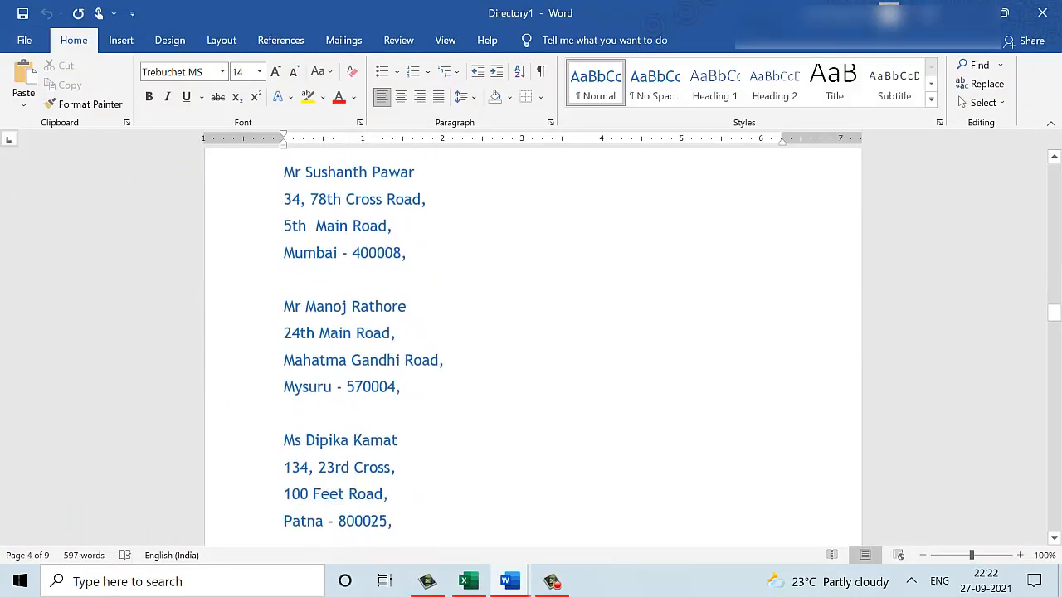